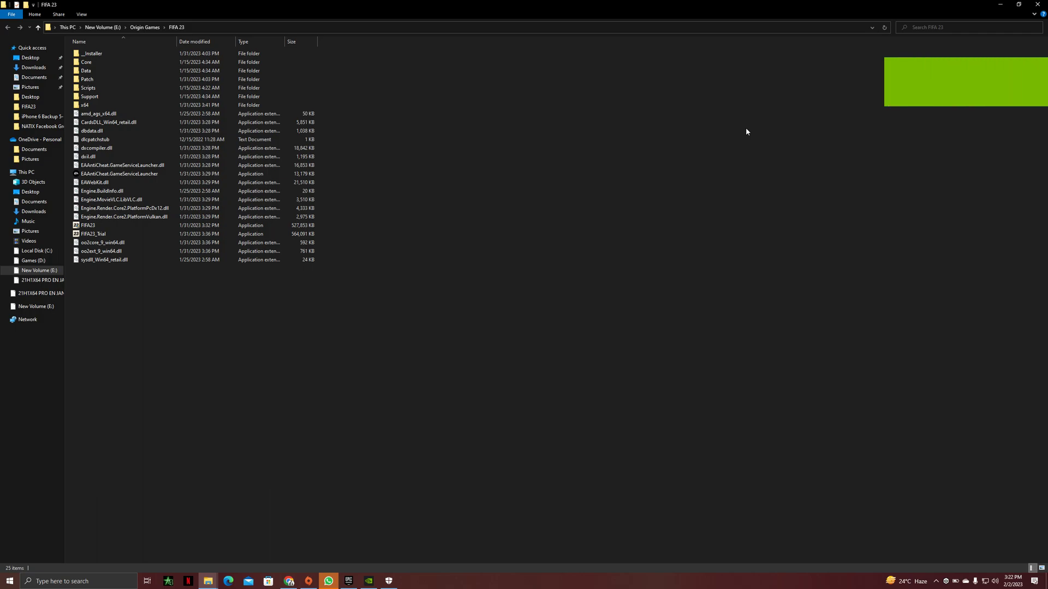
# Refresh the FIFA 23 folder listing and select EAAntiCheat.GameServiceLauncher.dll
pyautogui.rightClick(348, 327)
pyautogui.click(377, 359)
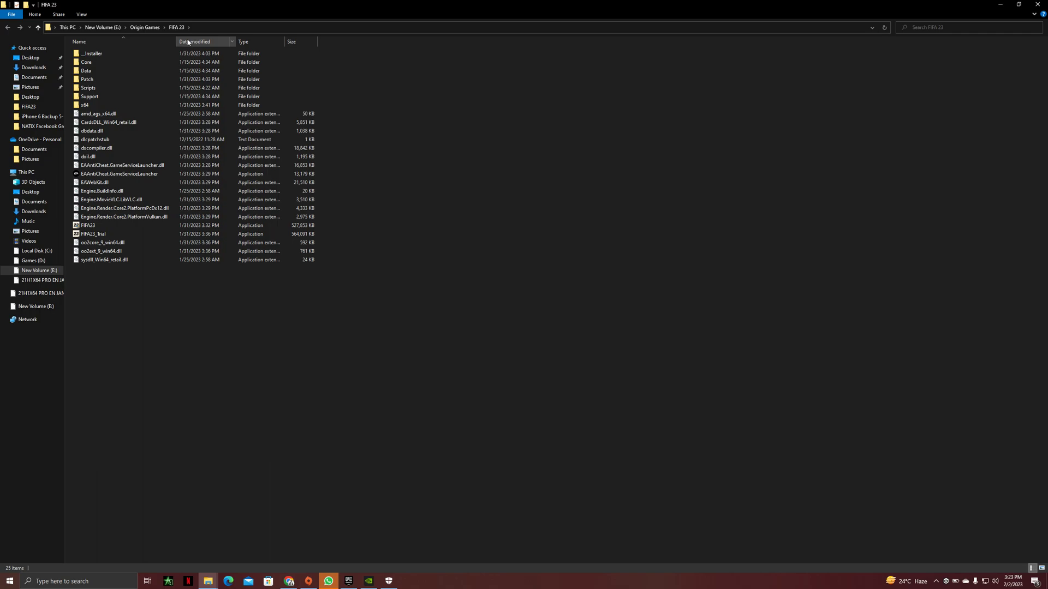
pyautogui.click(141, 173)
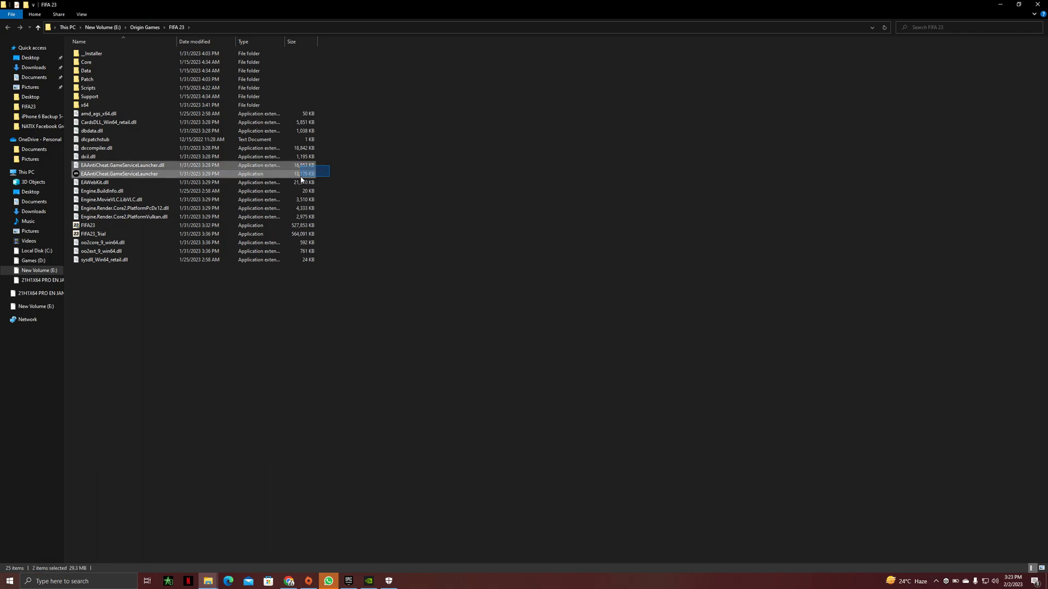
pyautogui.keyDown('ctrl'); pyautogui.click(159, 166); pyautogui.keyUp('ctrl')
pyautogui.click(148, 167)
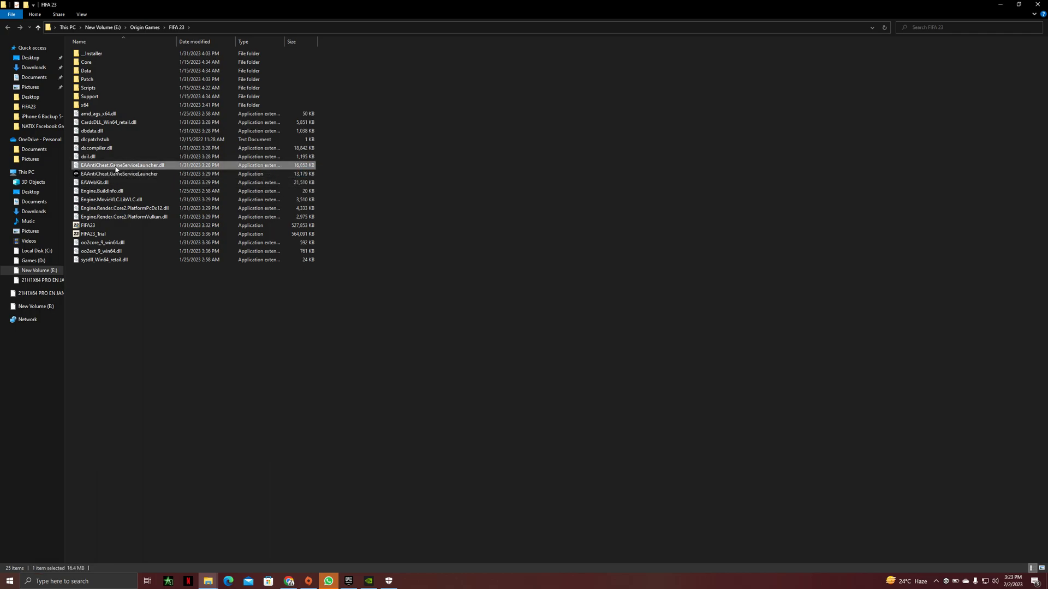
# Install the Electronic Arts, Inc. signing certificate from the .dll's Digital Signatures details
pyautogui.rightClick(151, 166)
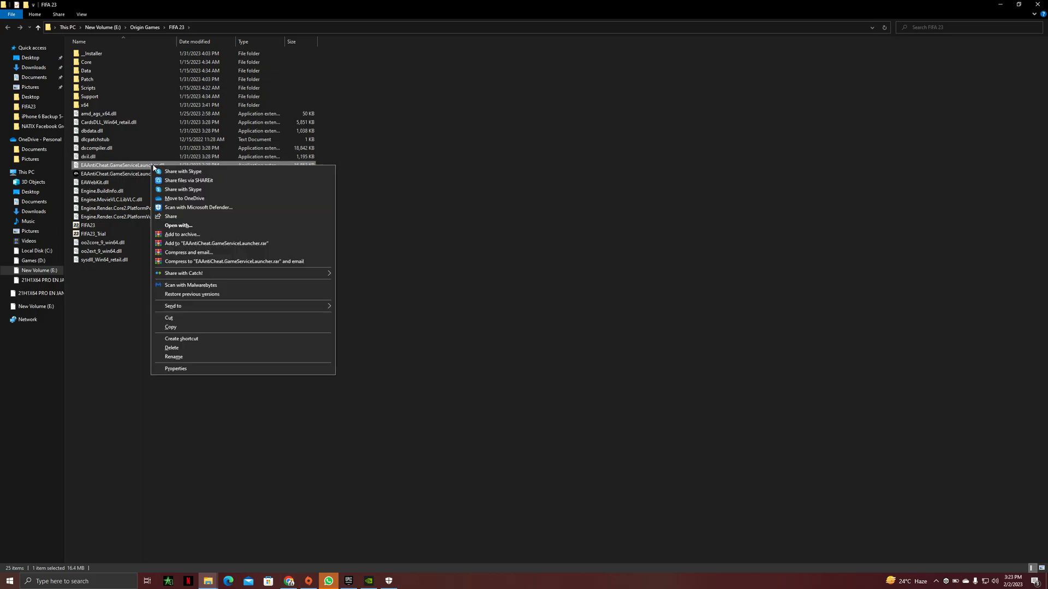
pyautogui.click(185, 370)
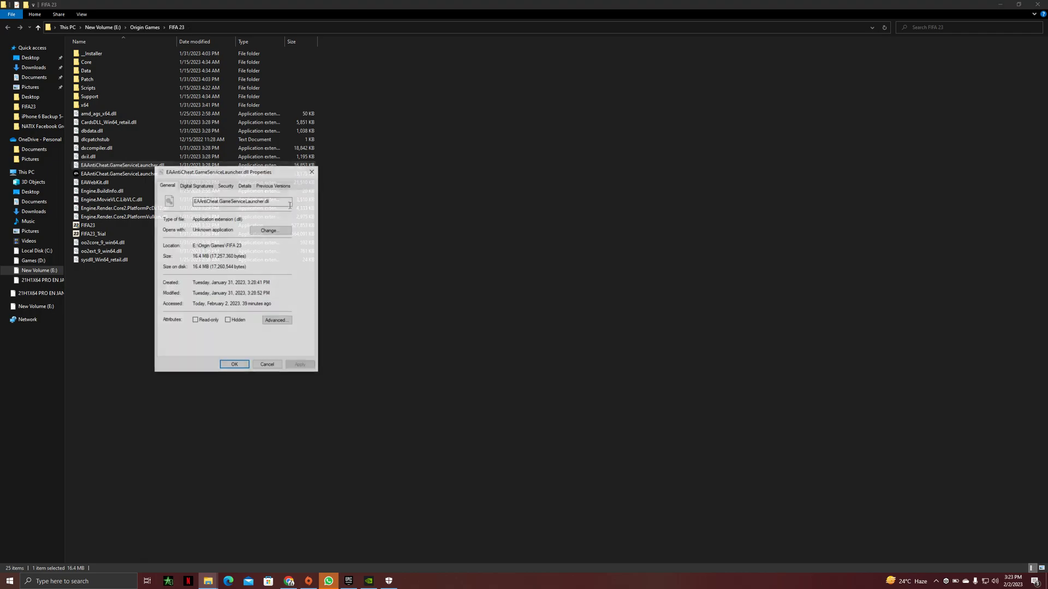
pyautogui.click(202, 185)
pyautogui.click(245, 217)
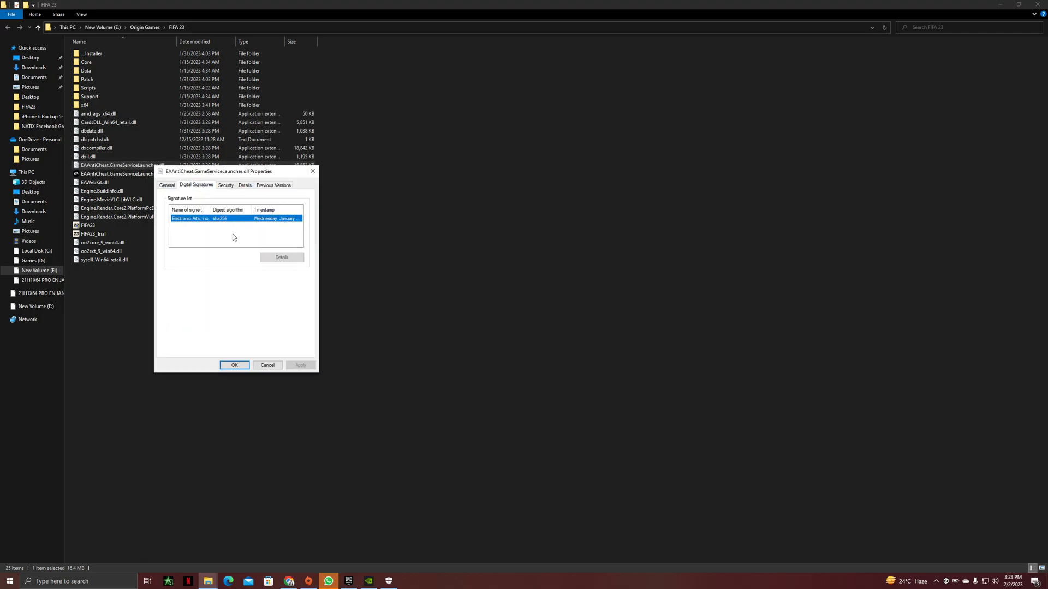
pyautogui.click(274, 255)
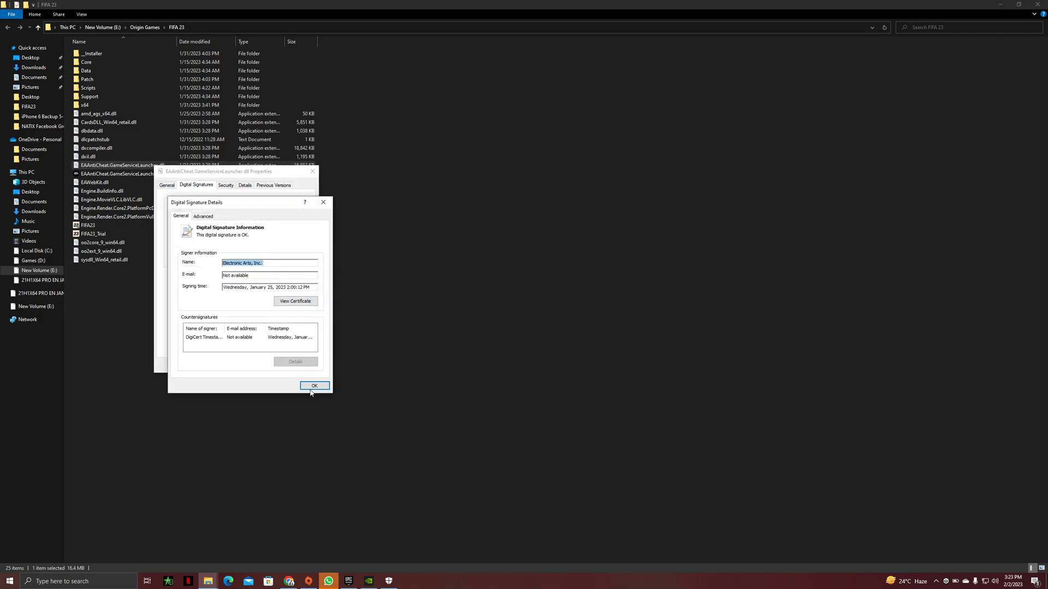
pyautogui.click(292, 303)
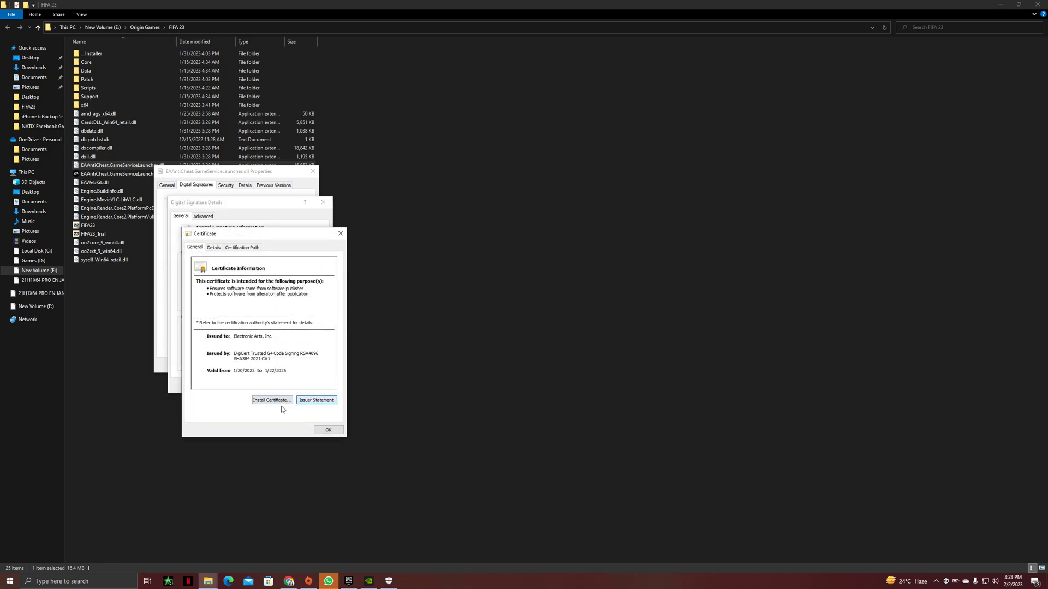
pyautogui.click(273, 401)
pyautogui.click(310, 432)
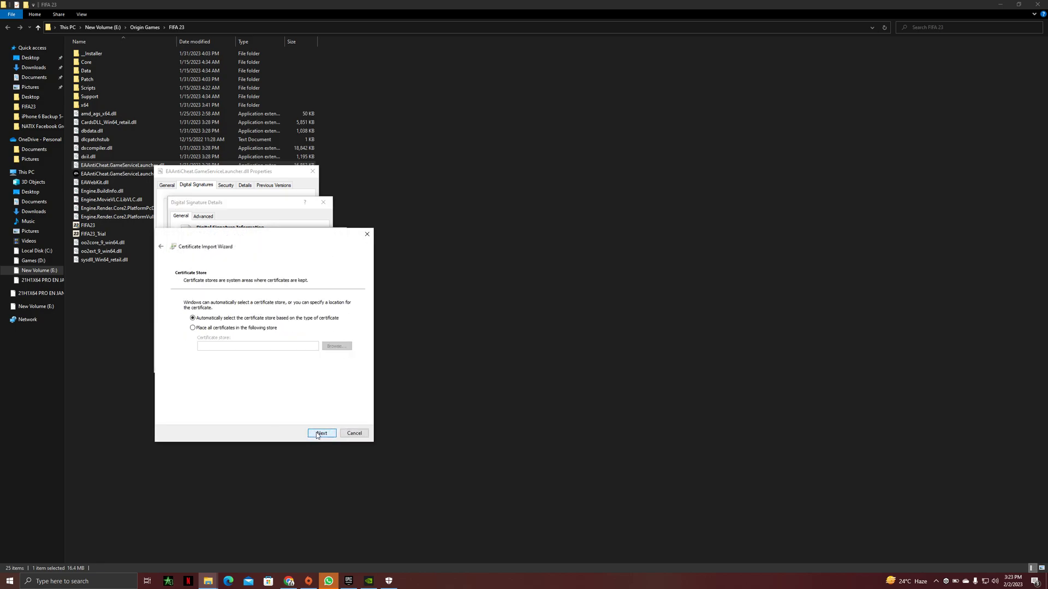
pyautogui.click(310, 432)
pyautogui.click(310, 432)
# Dismiss the import success message and close the certificate, signature details and Properties windows
pyautogui.click(551, 322)
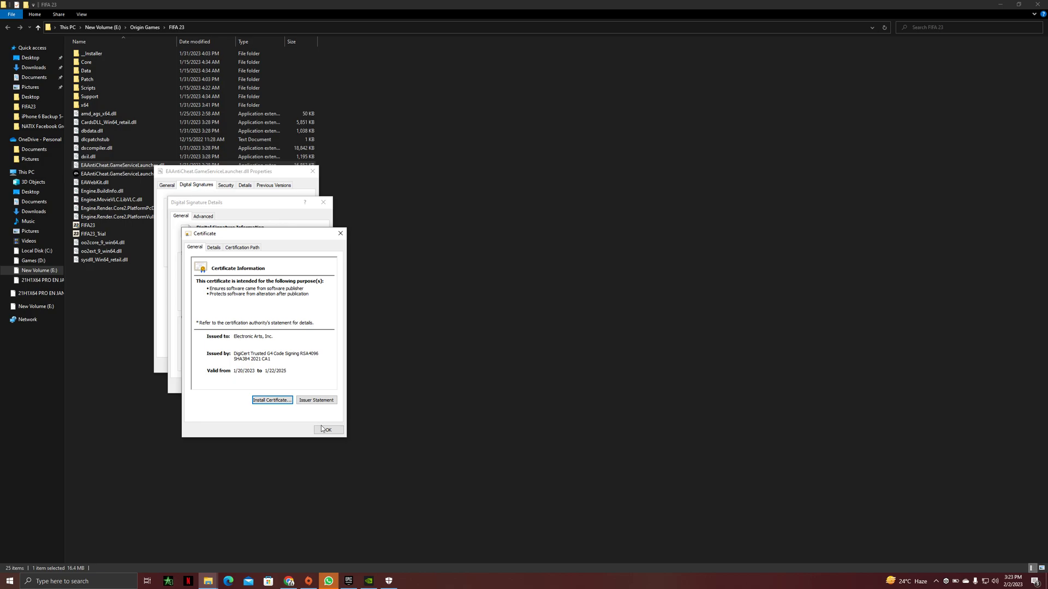
pyautogui.click(324, 429)
pyautogui.click(309, 384)
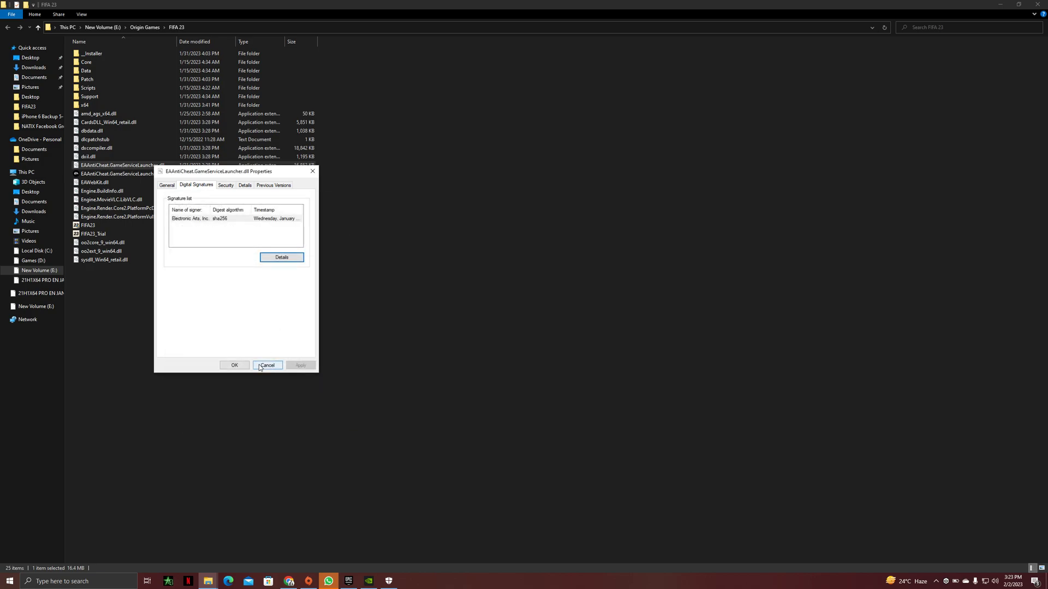
pyautogui.click(229, 364)
pyautogui.click(194, 174)
# View the Electronic Arts signer's certificate from the launcher application's Digital Signatures
pyautogui.rightClick(203, 174)
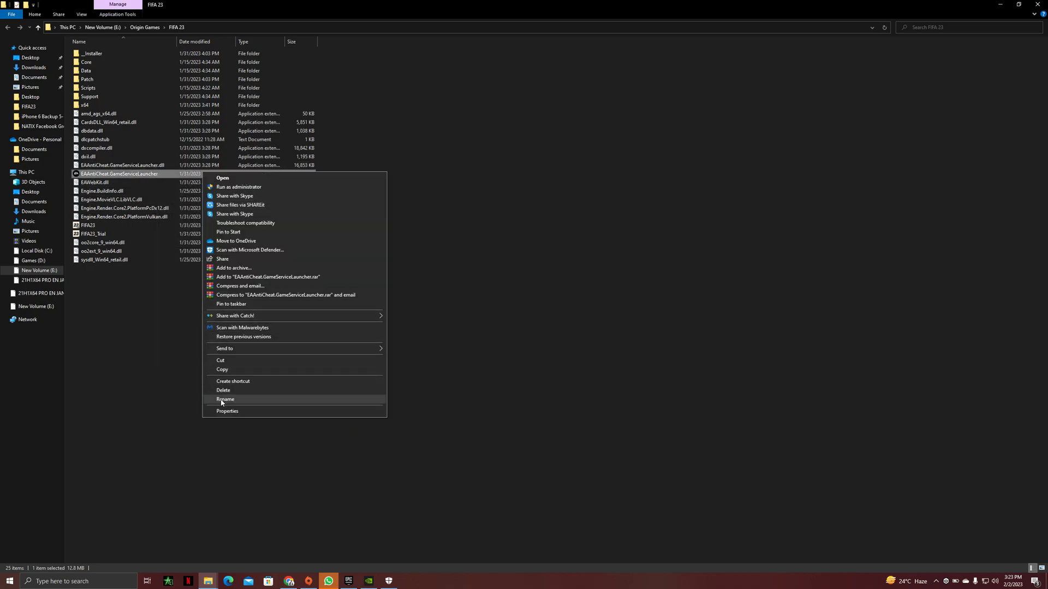
pyautogui.click(225, 401)
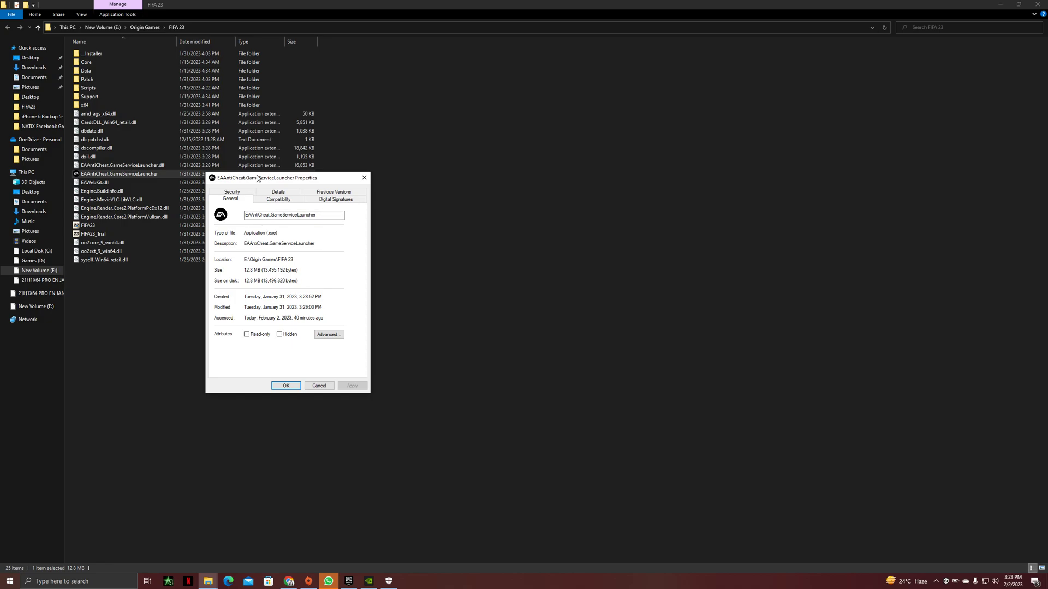
pyautogui.click(328, 334)
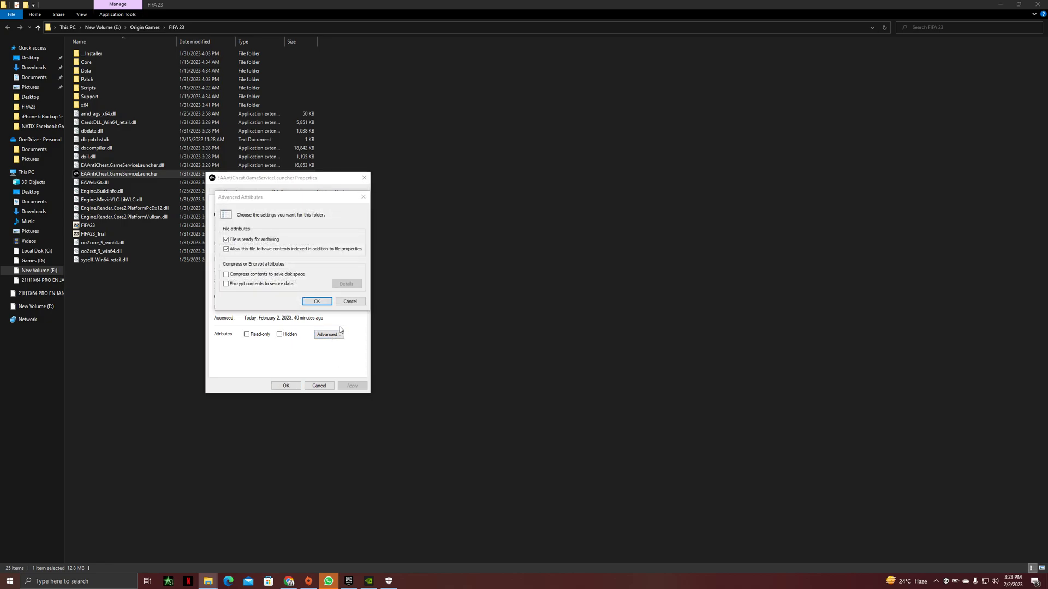
pyautogui.press('Escape')
pyautogui.click(292, 199)
pyautogui.click(335, 199)
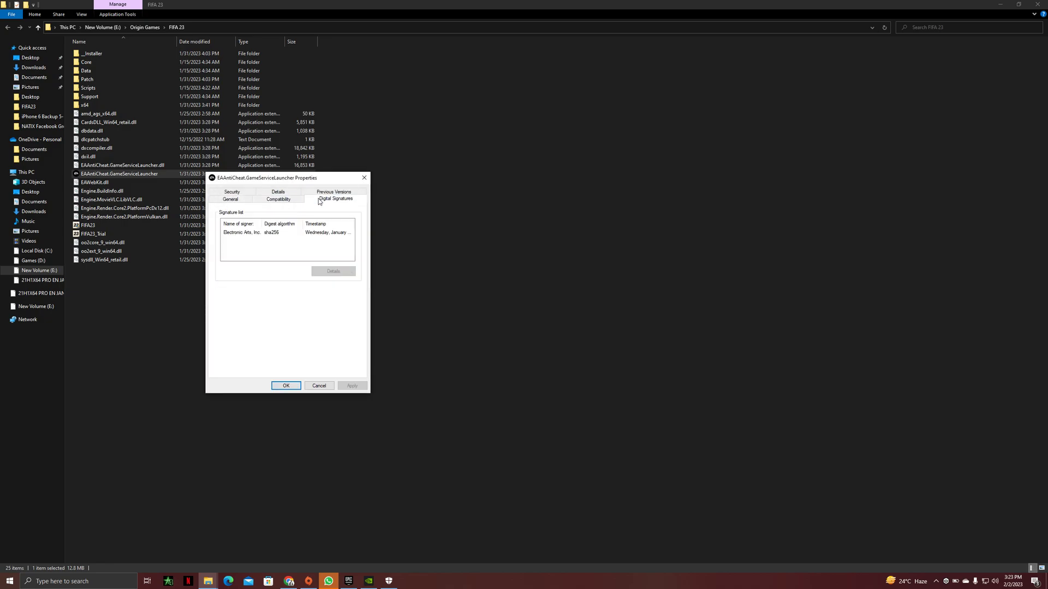
pyautogui.click(330, 236)
pyautogui.click(332, 274)
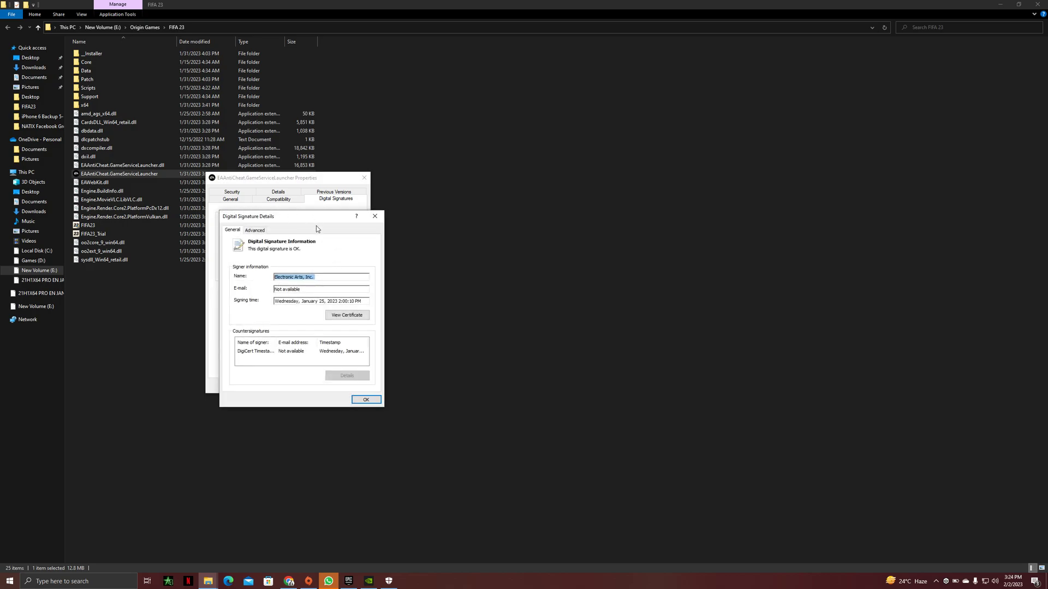
pyautogui.click(338, 318)
# Import the Electronic Arts certificate through the wizard and close all the dialogs
pyautogui.click(335, 421)
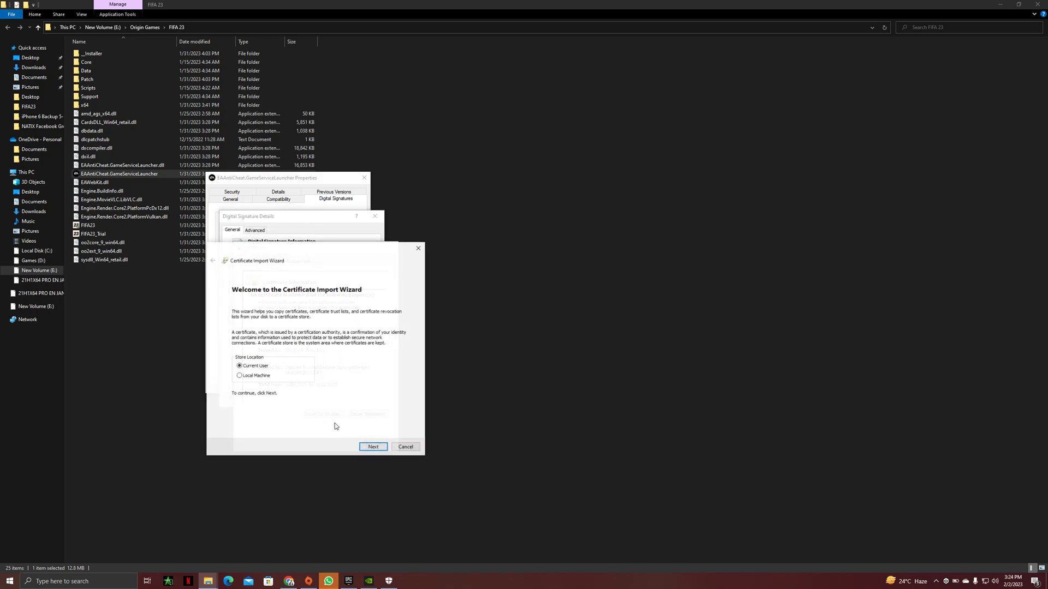
pyautogui.click(371, 447)
pyautogui.click(374, 447)
pyautogui.click(373, 447)
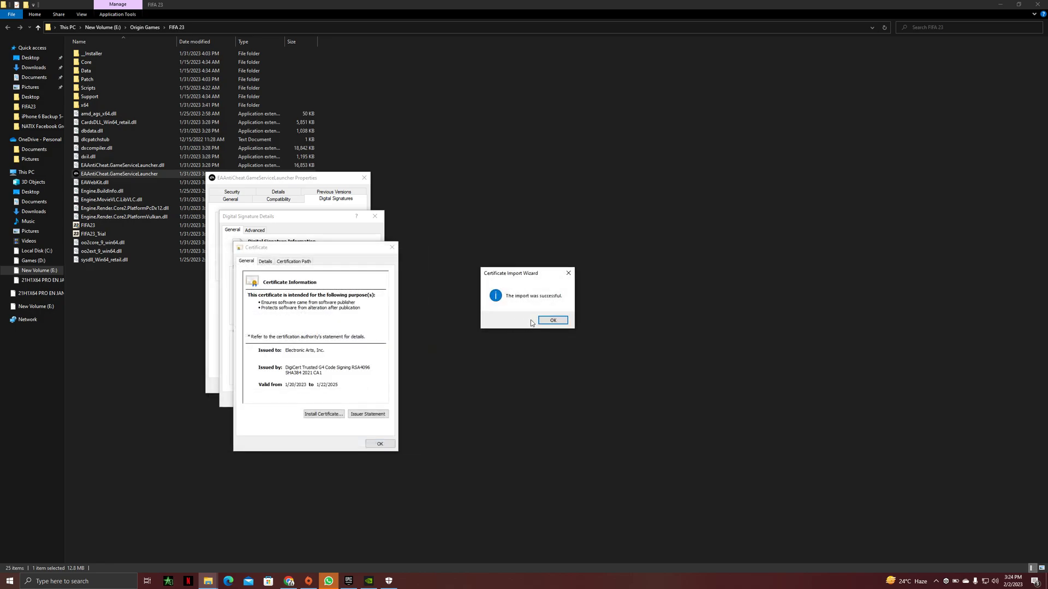
pyautogui.click(552, 319)
pyautogui.click(380, 446)
pyautogui.click(366, 399)
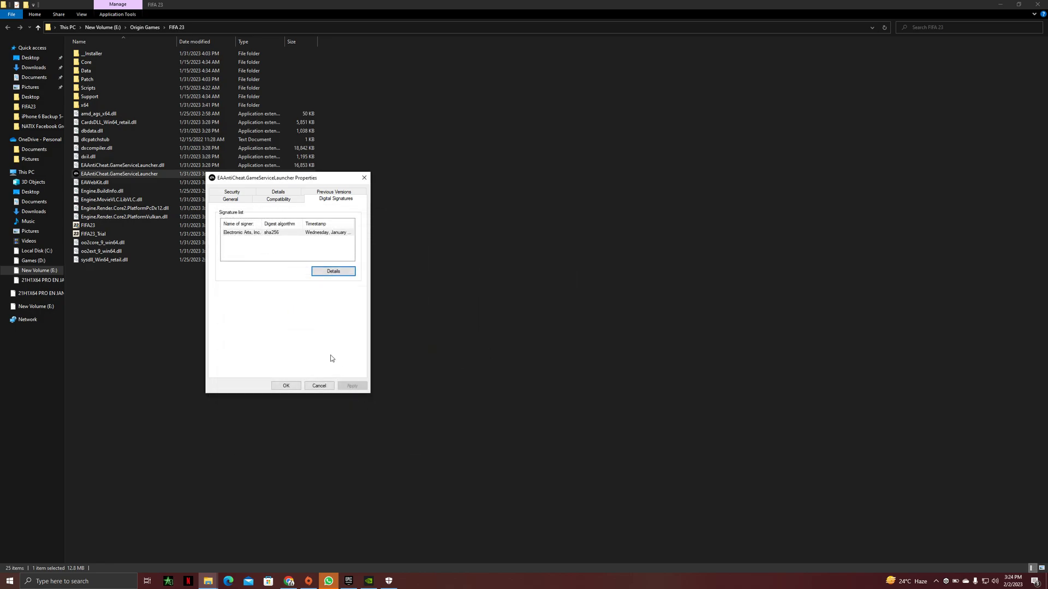
pyautogui.click(286, 386)
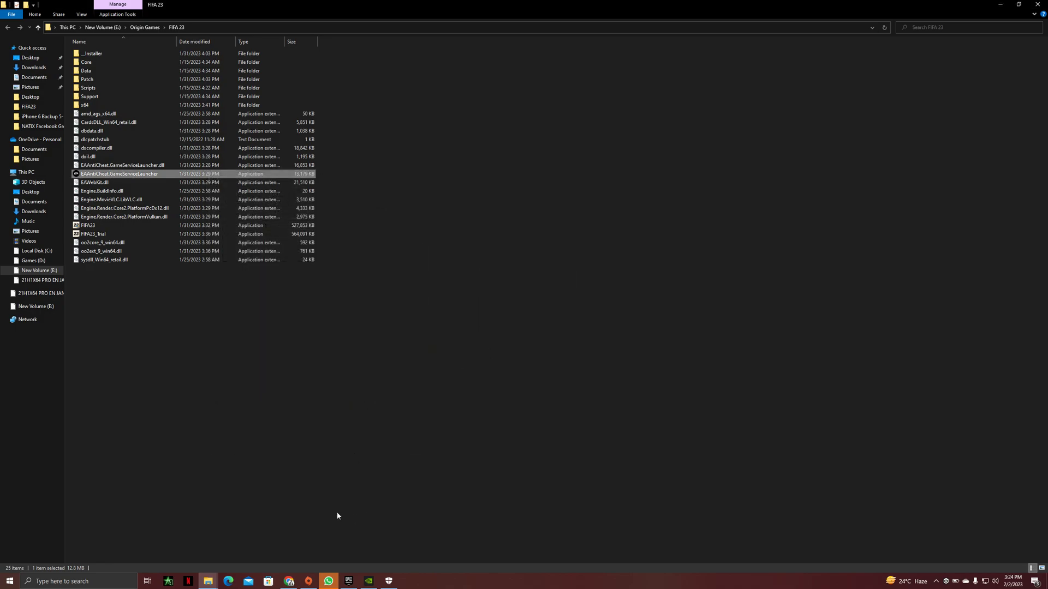
pyautogui.click(289, 581)
pyautogui.click(248, 7)
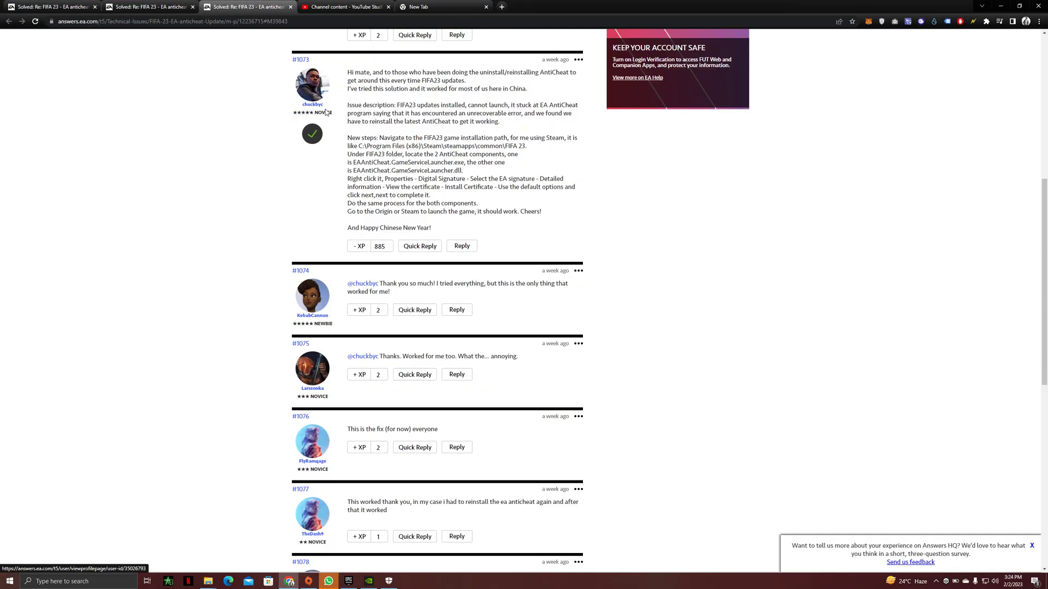
pyautogui.moveTo(319, 106)
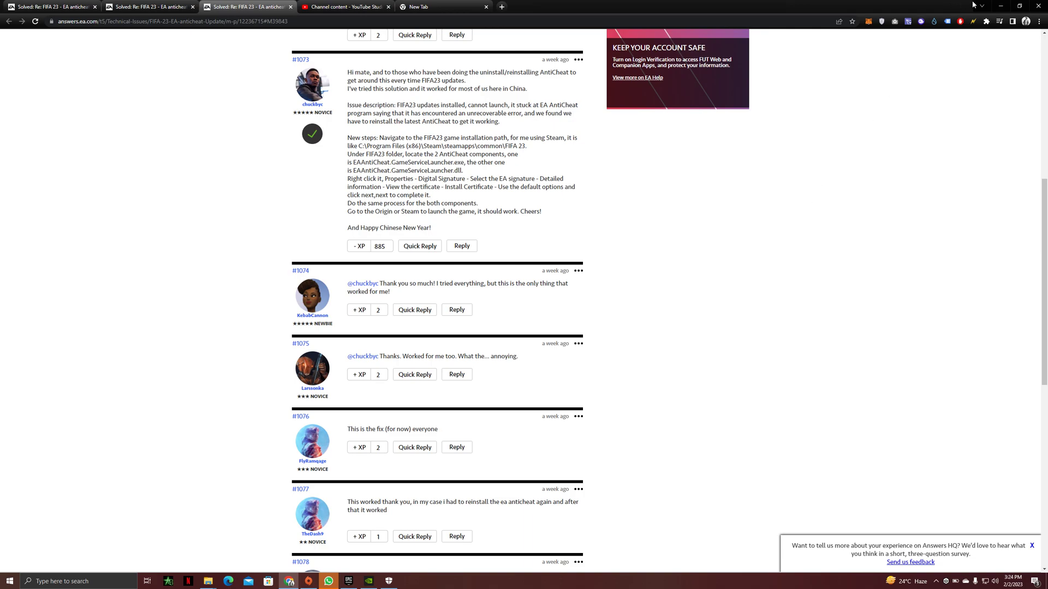
pyautogui.click(1002, 9)
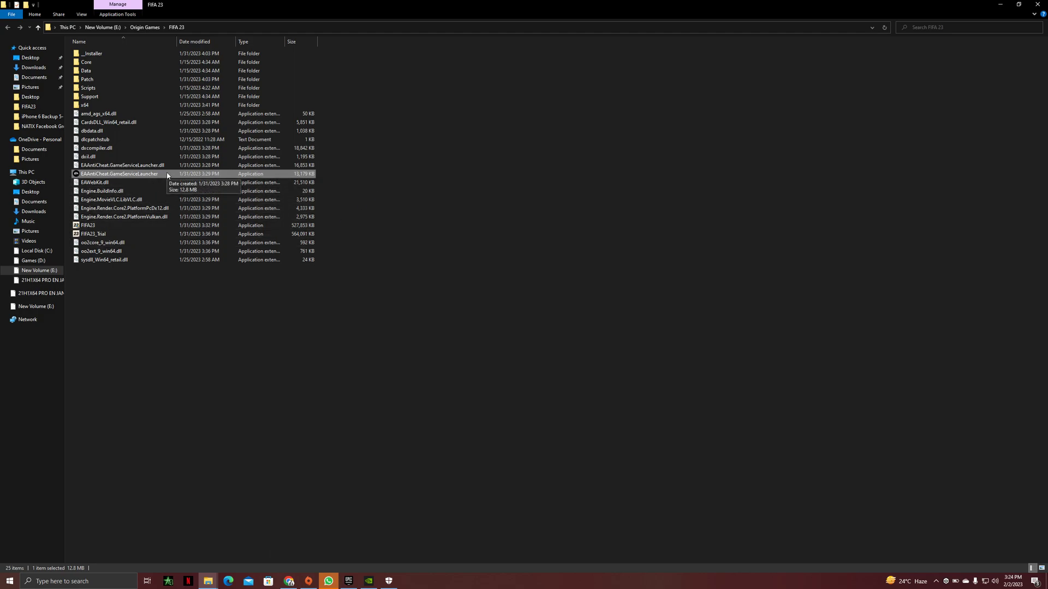
# Run the EA AntiCheat installer from the _Installer\EAAntiCheat folder
pyautogui.doubleClick(119, 52)
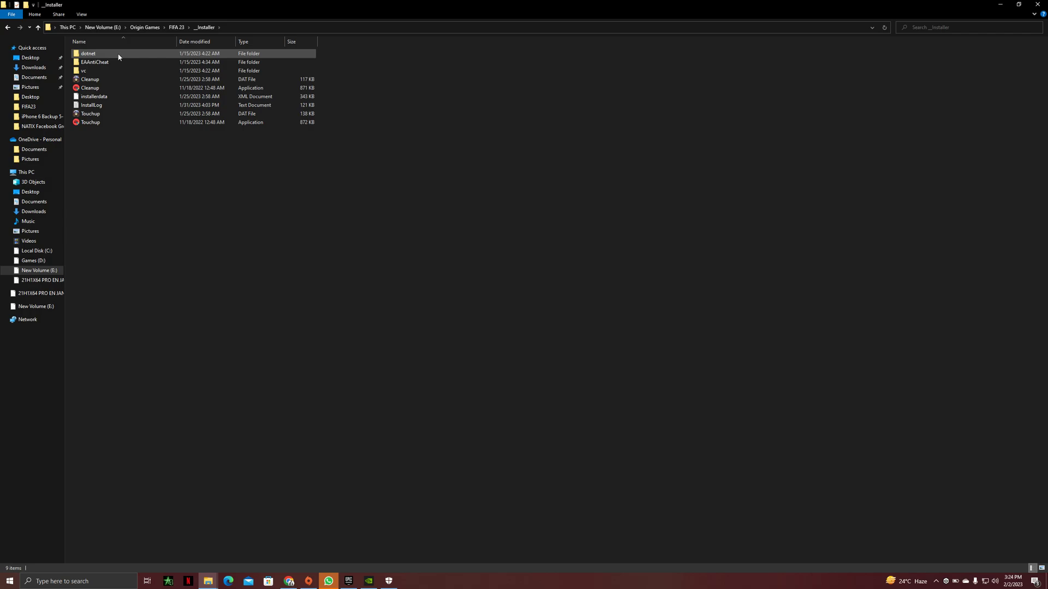
pyautogui.doubleClick(118, 62)
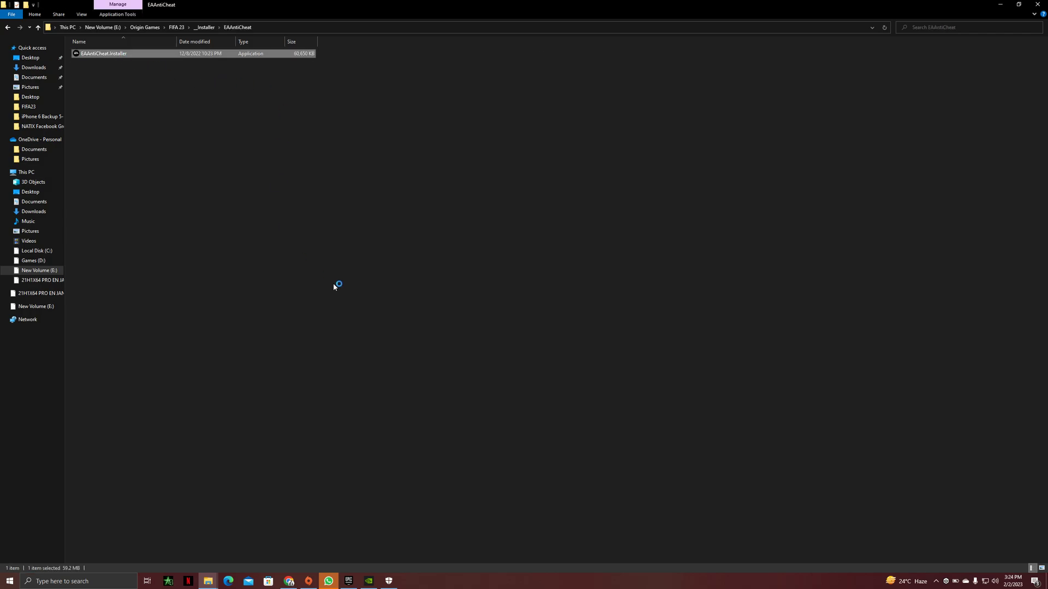
pyautogui.click(496, 346)
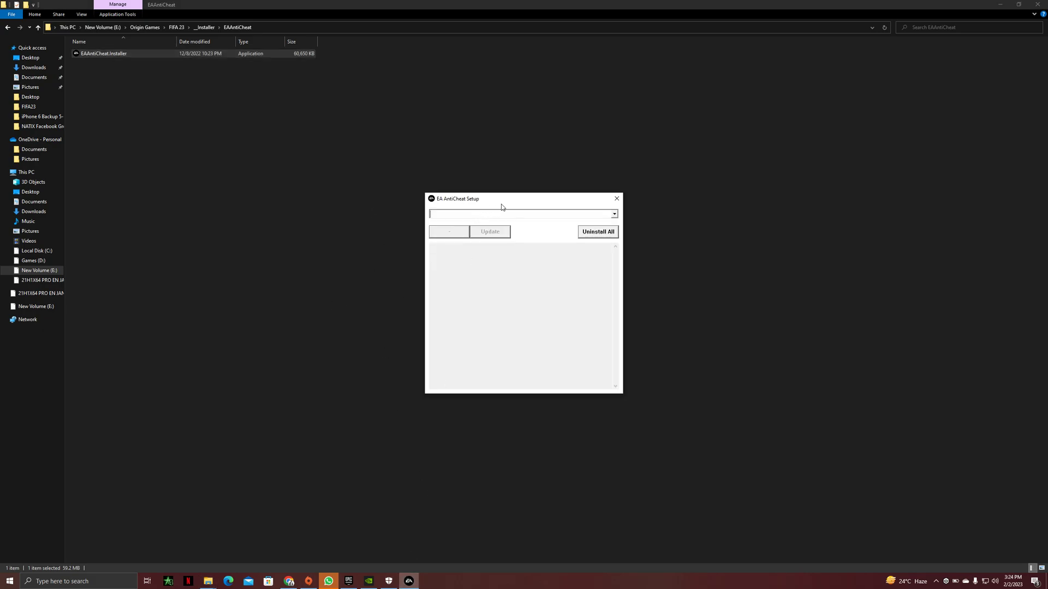
# Uninstall all anti-cheat components, reinstall them for FIFA 23, and close the setup
pyautogui.click(591, 240)
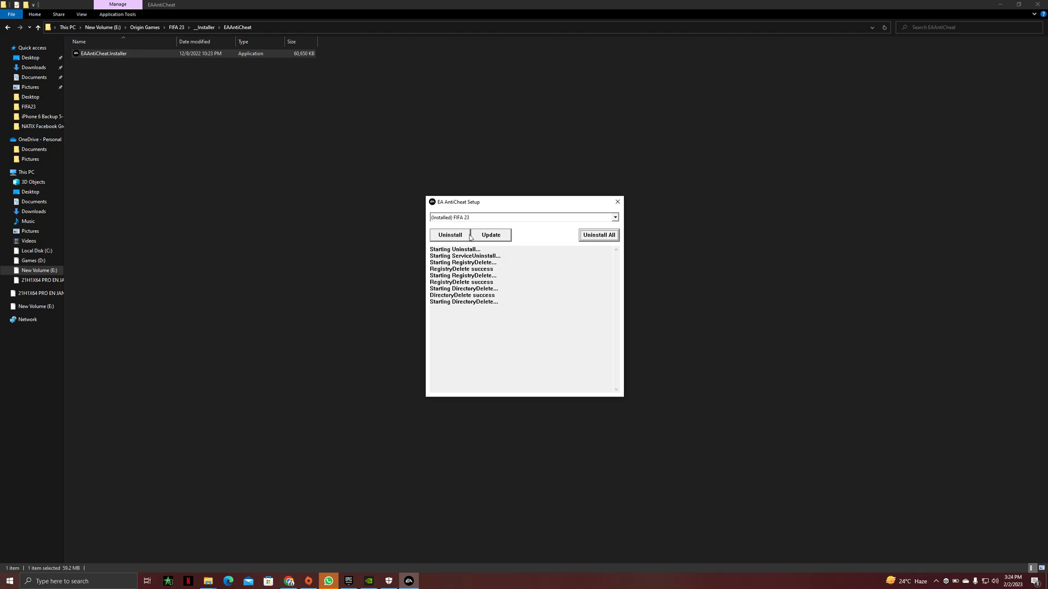
pyautogui.click(453, 239)
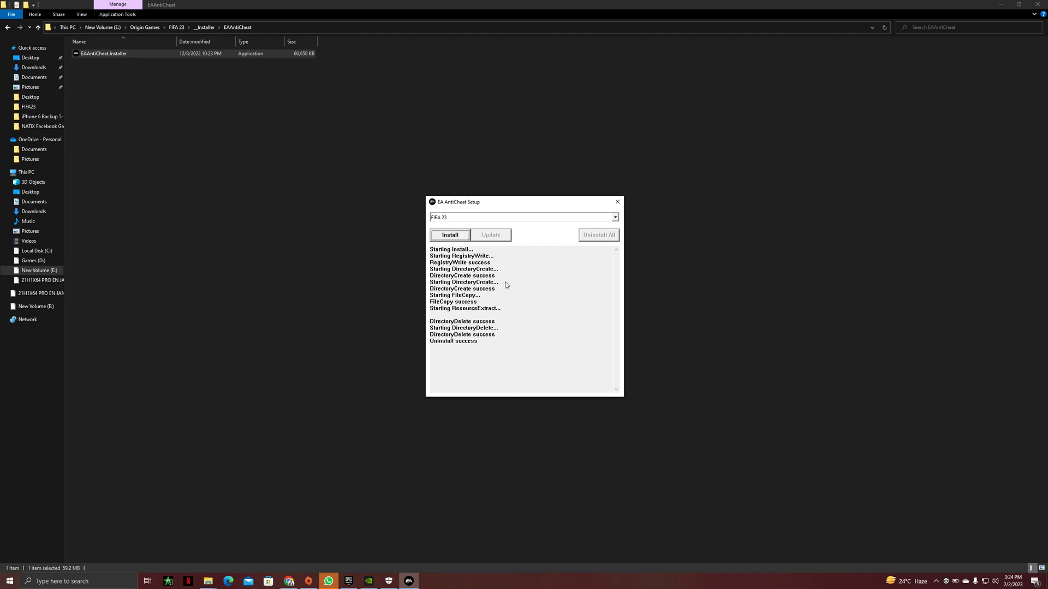
pyautogui.click(618, 202)
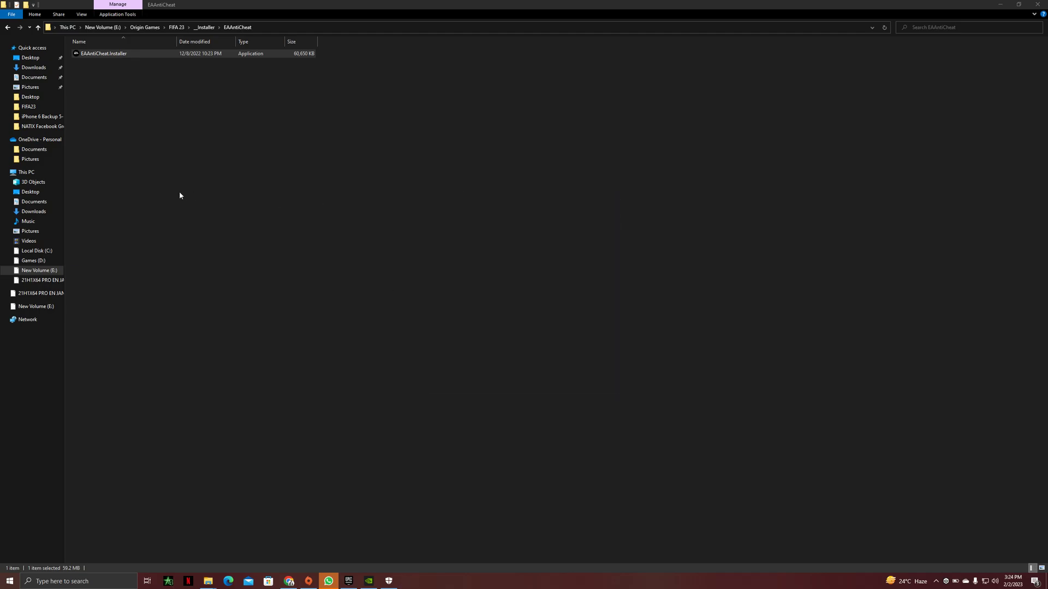
pyautogui.hotkey('alt', 'Up')
pyautogui.hotkey('alt', 'Up')
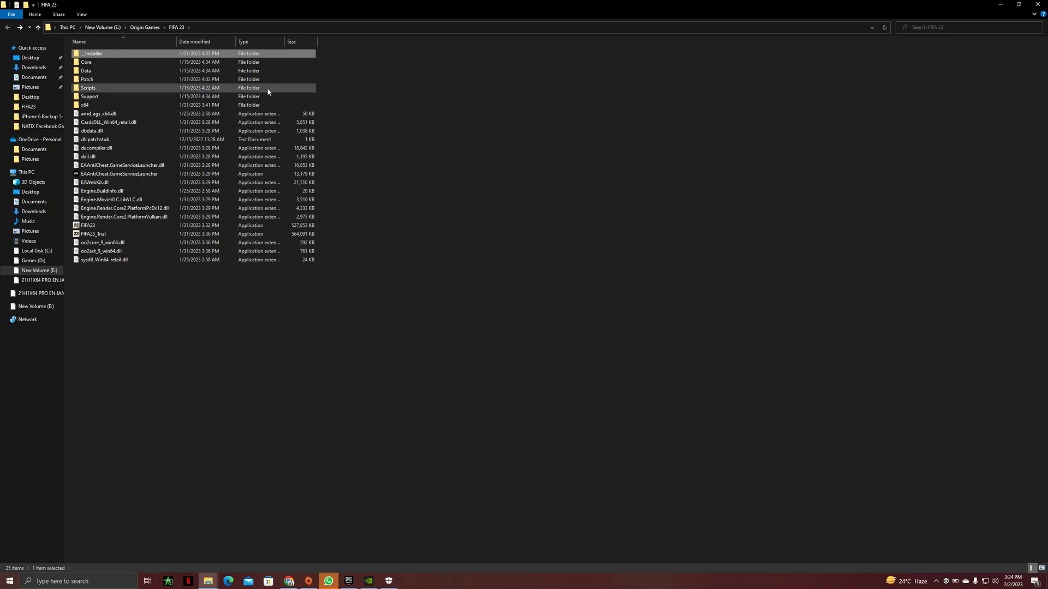
pyautogui.click(1006, 5)
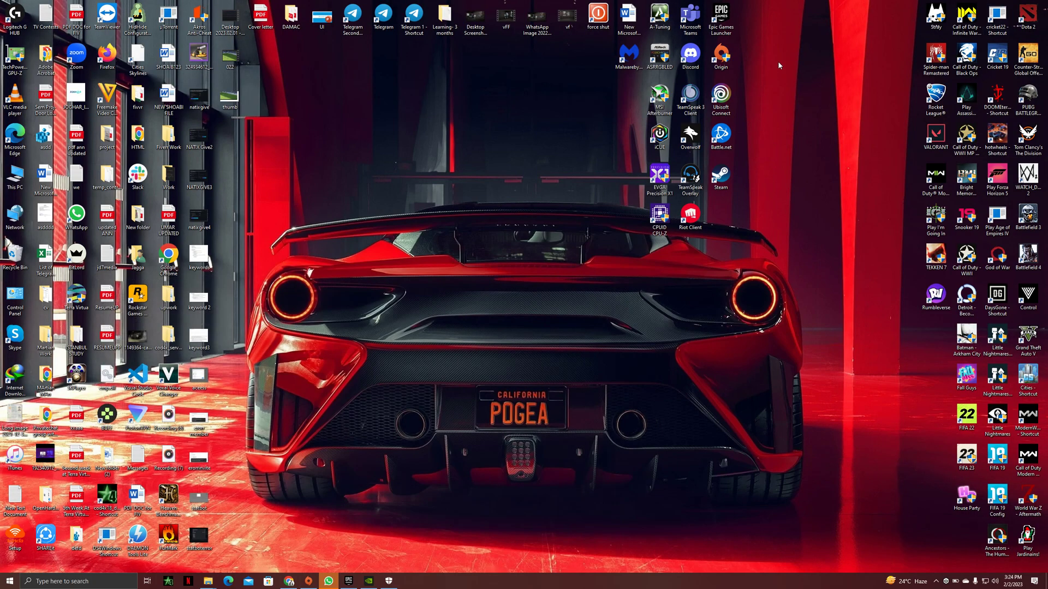
# Review the Origin shortcut's compatibility settings, confirm with OK, and restore the FIFA 23 folder
pyautogui.rightClick(728, 55)
pyautogui.click(754, 294)
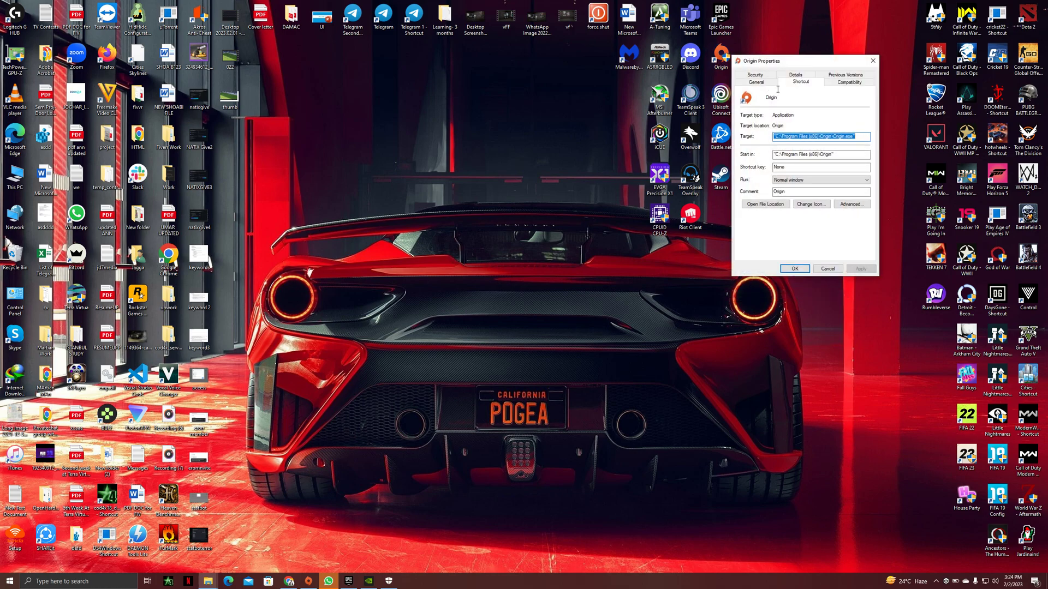
pyautogui.click(841, 81)
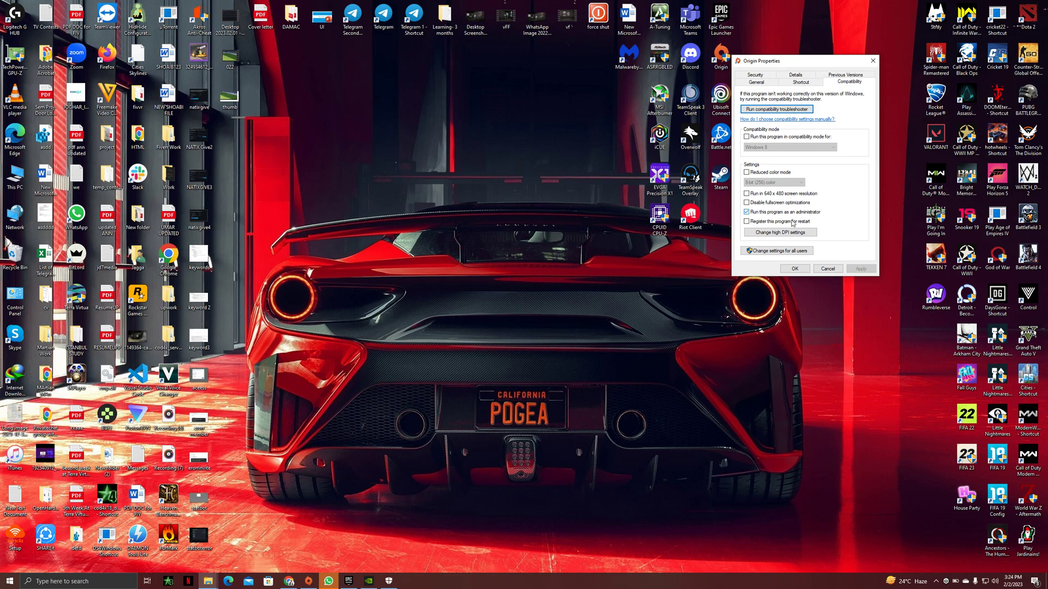
pyautogui.click(795, 269)
pyautogui.moveTo(207, 580)
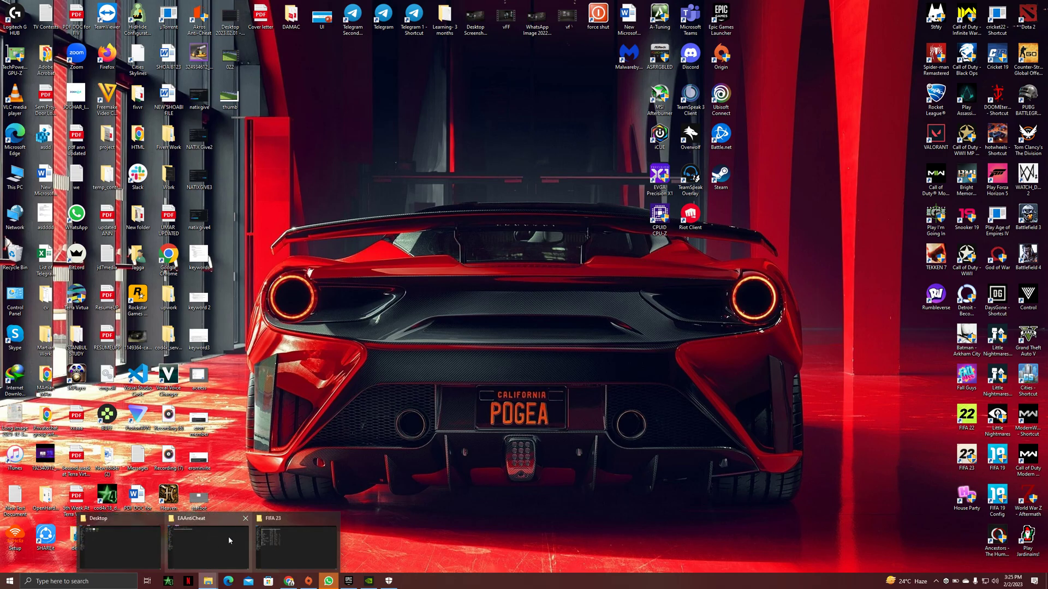
pyautogui.click(208, 537)
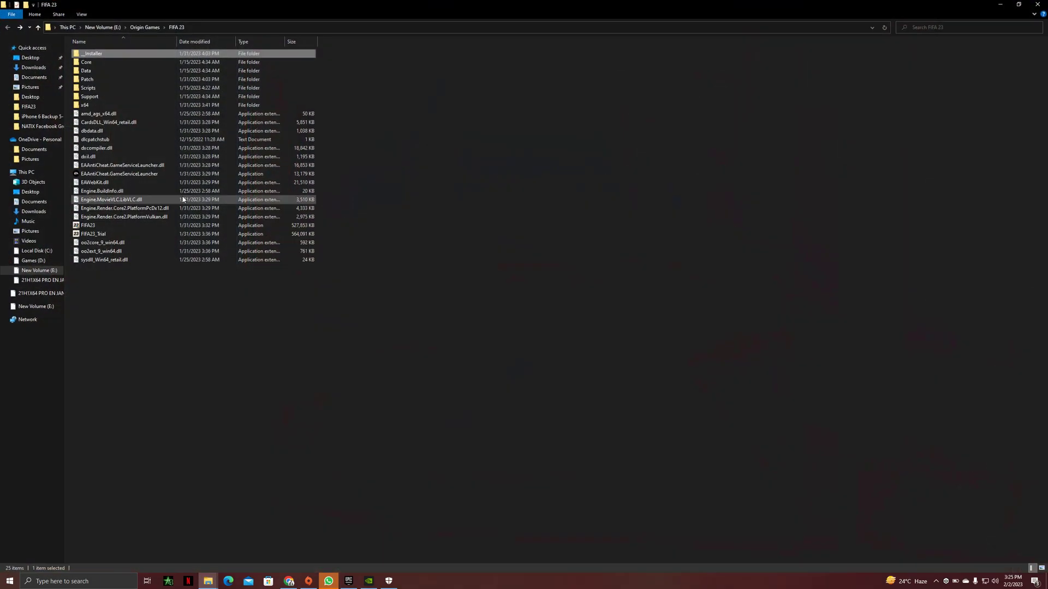
# Set FIFA23.exe to run as administrator in its Compatibility properties and confirm
pyautogui.click(125, 225)
pyautogui.rightClick(127, 226)
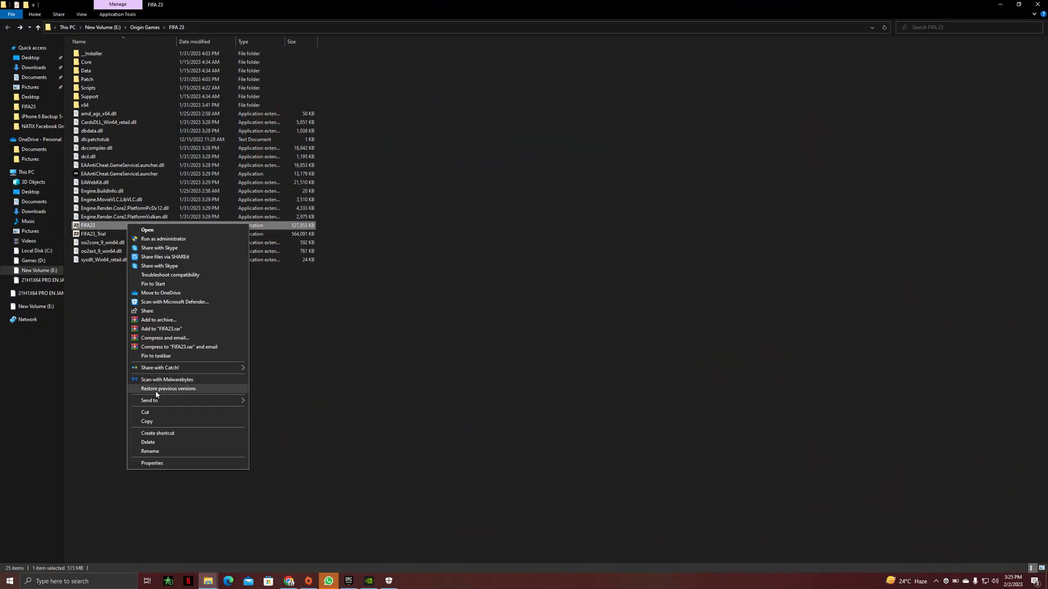
pyautogui.click(152, 464)
pyautogui.click(210, 251)
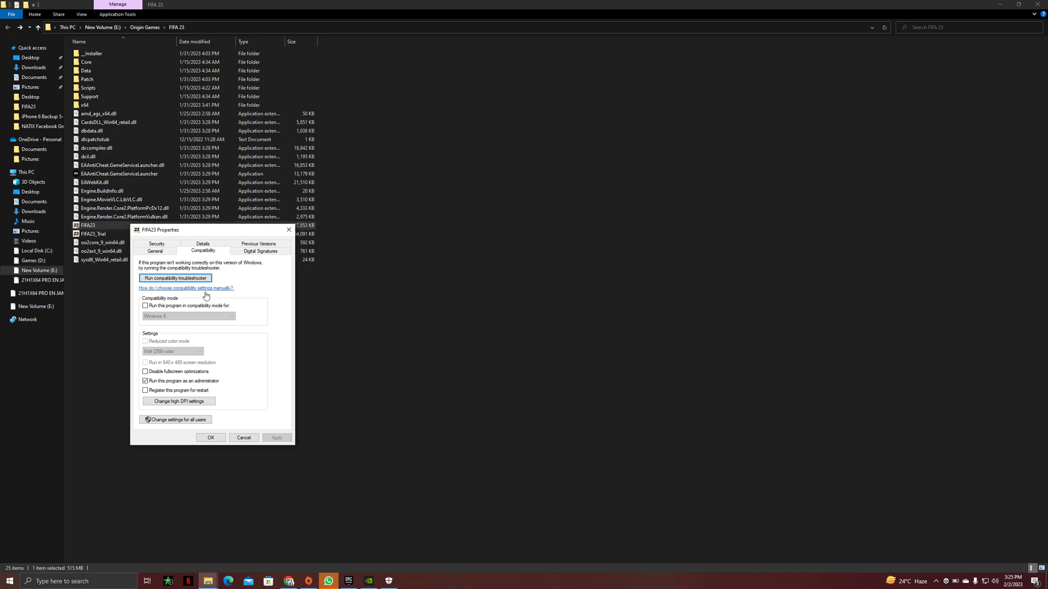
pyautogui.click(211, 438)
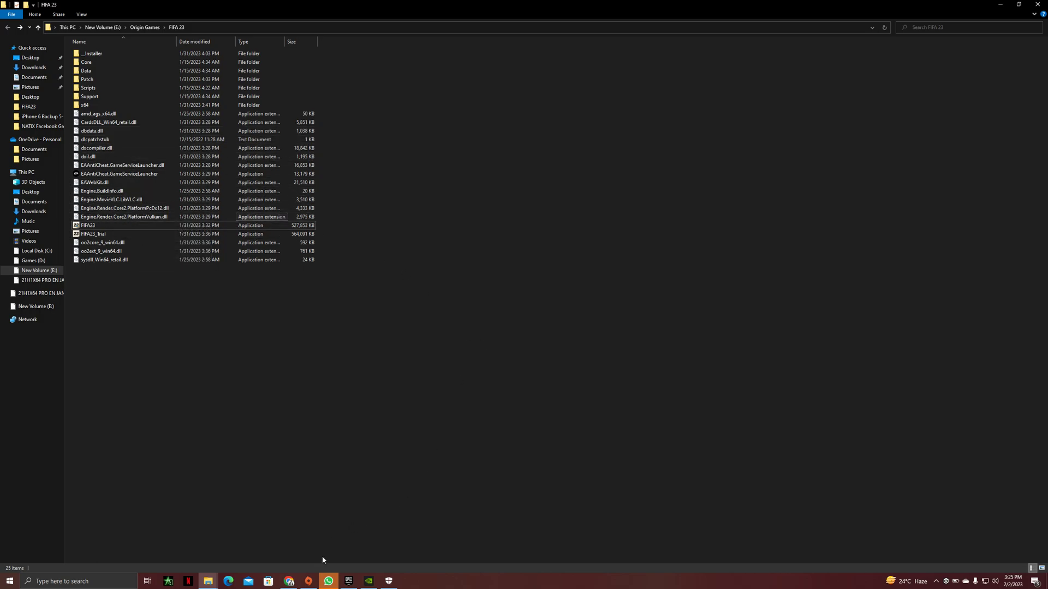
pyautogui.click(309, 581)
pyautogui.click(31, 165)
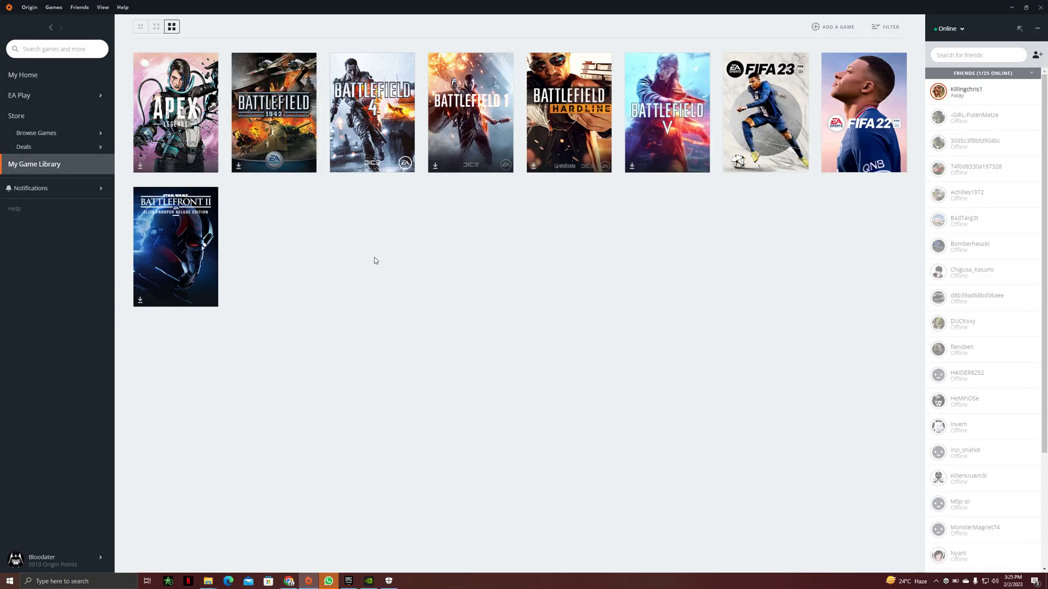
pyautogui.rightClick(782, 128)
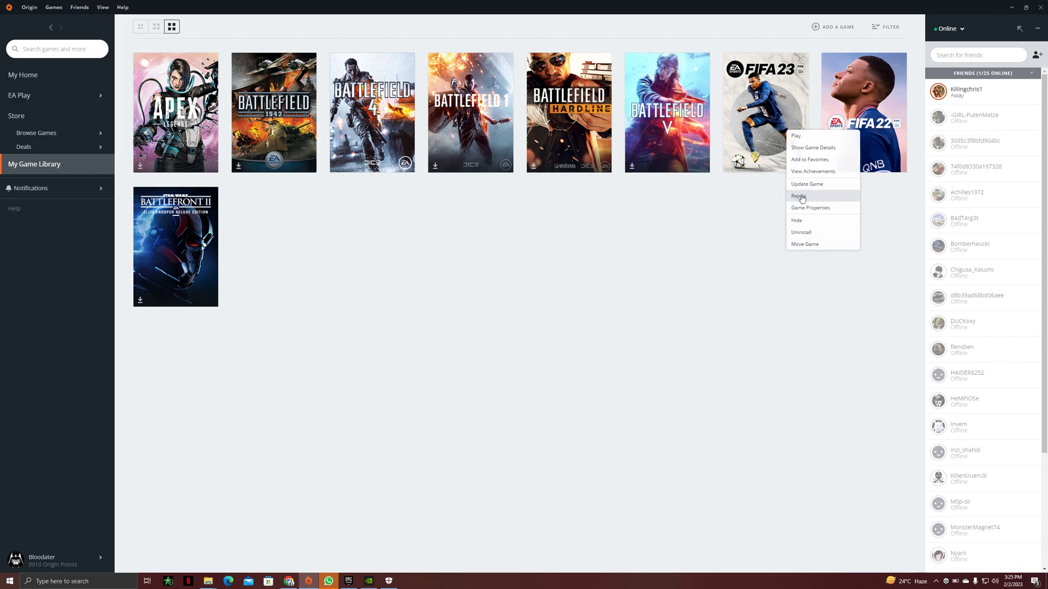
pyautogui.click(650, 279)
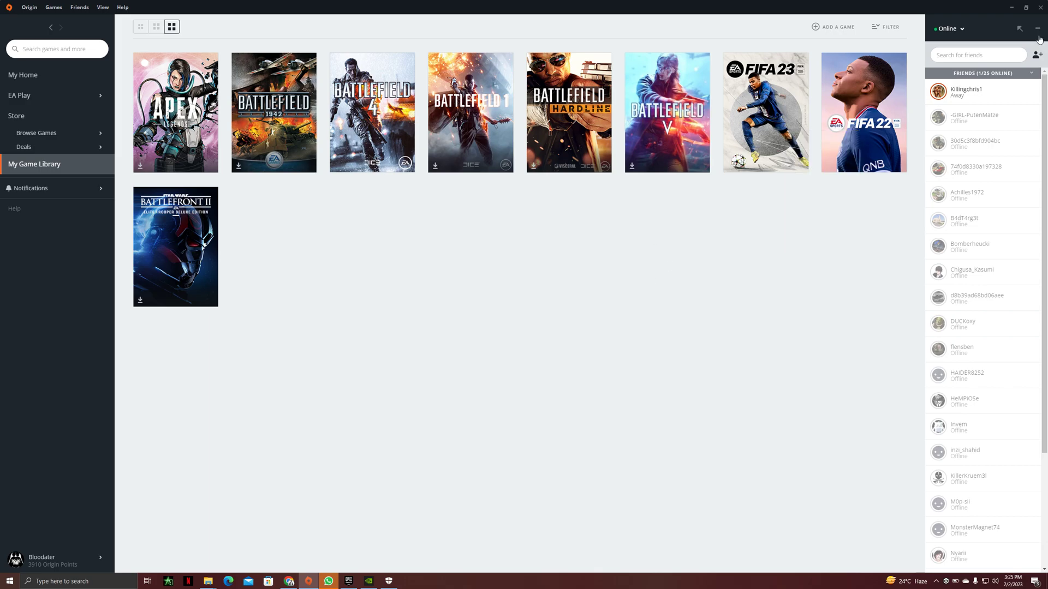
pyautogui.click(1013, 14)
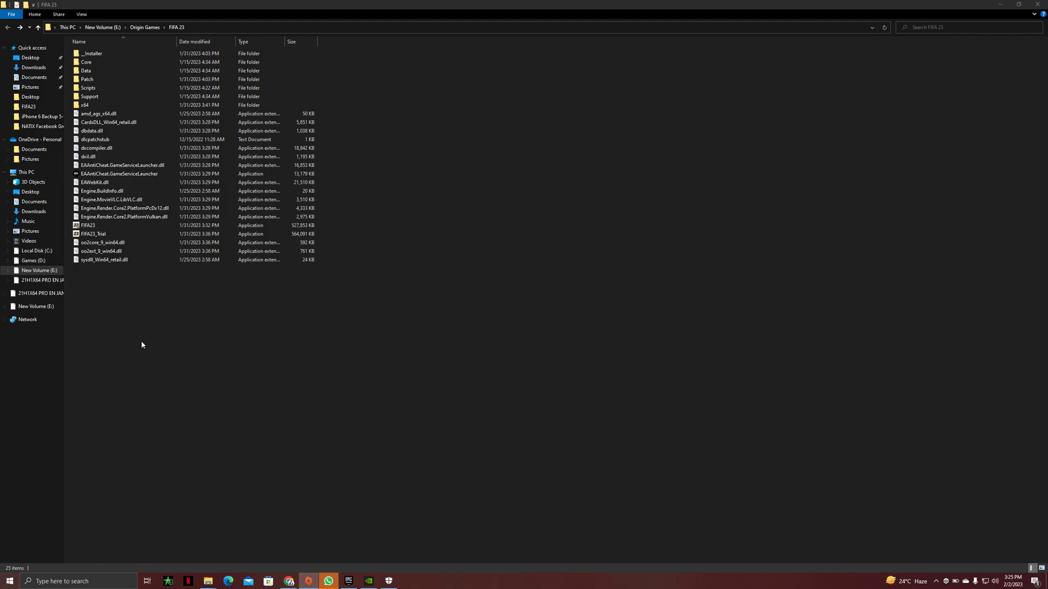
# Open the firewall's Allowed apps via a 'firew' search and unlock it with Change settings
pyautogui.press('super')
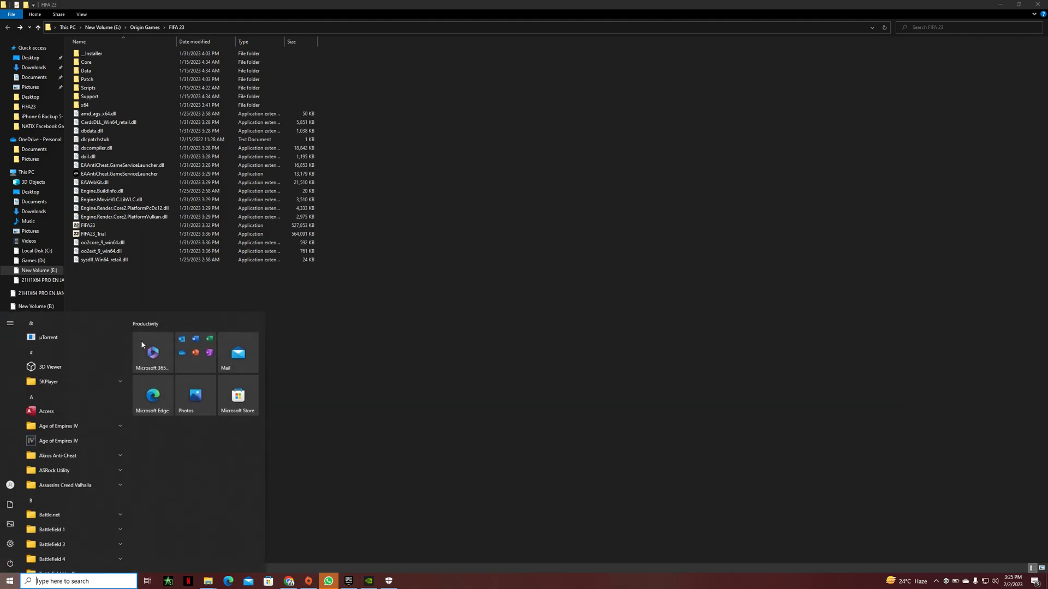
pyautogui.write('firew')
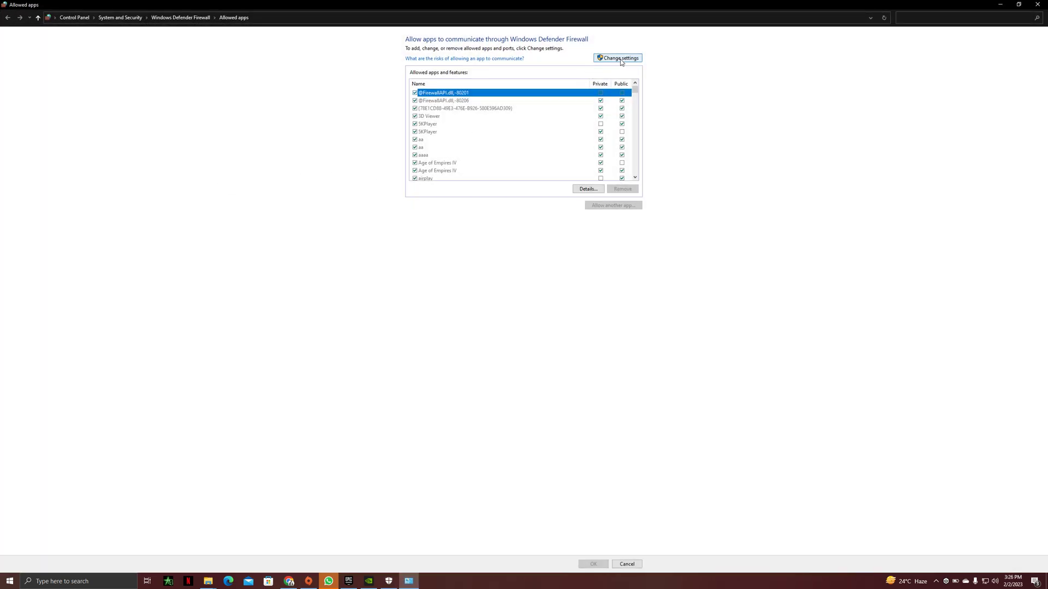
pyautogui.click(622, 58)
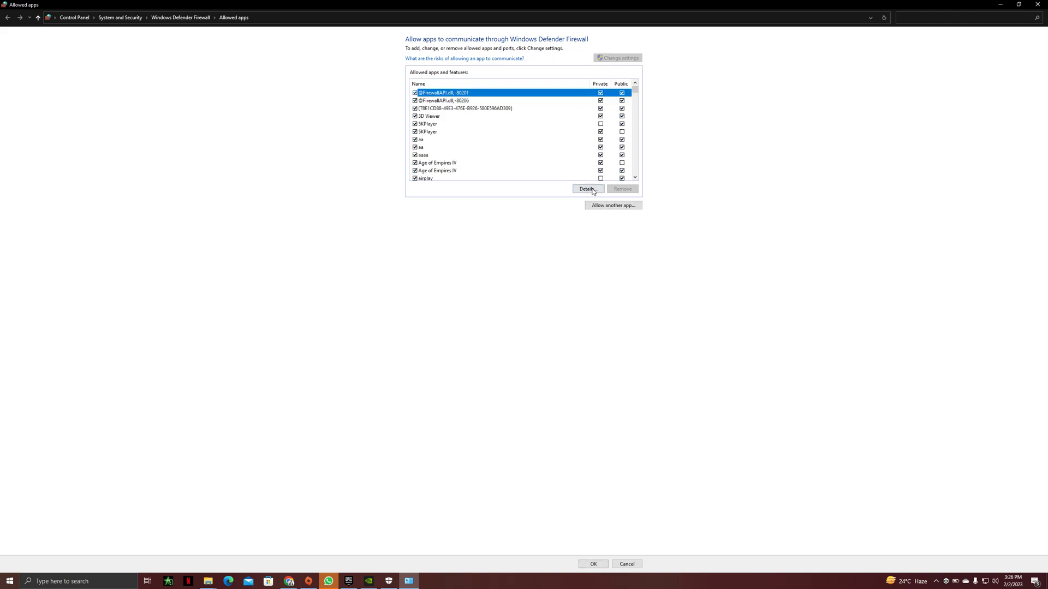
pyautogui.click(612, 208)
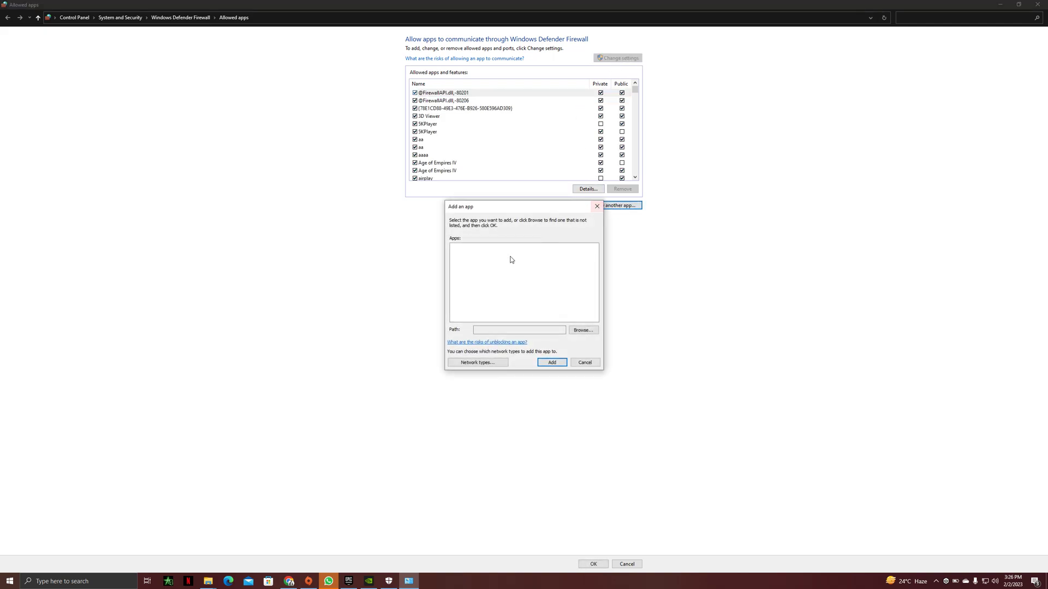
# Try allowing FIFA23.exe from Origin Games\FIFA 23 and dismiss the already-allowed error
pyautogui.click(588, 331)
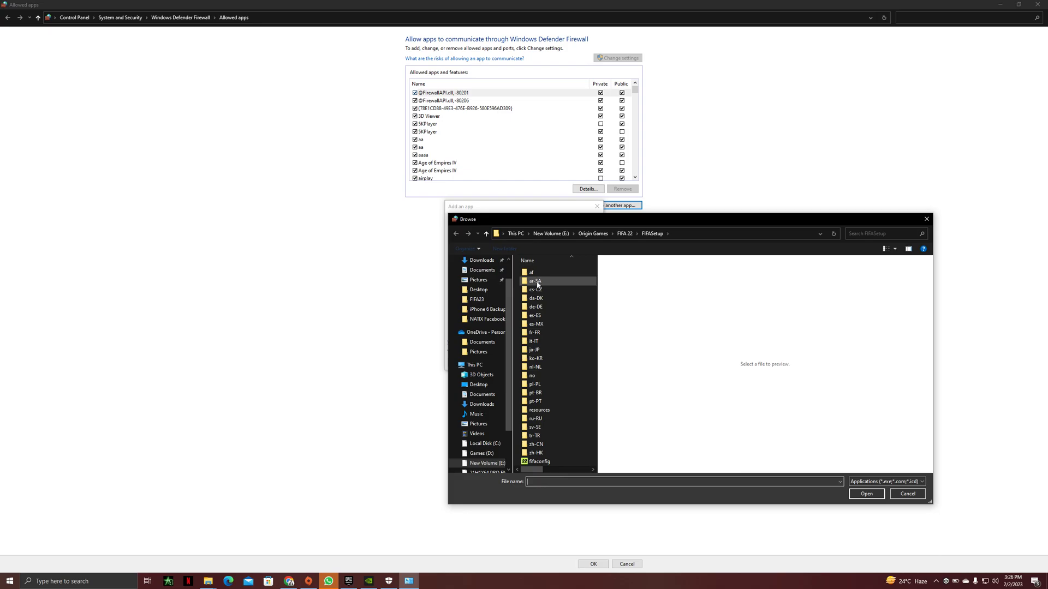
pyautogui.click(600, 236)
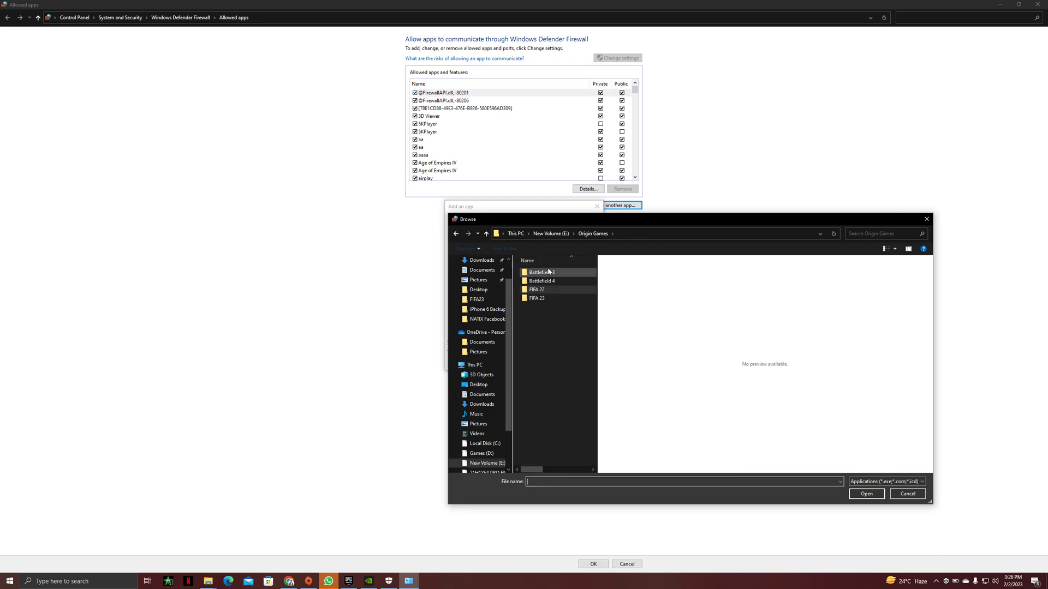
pyautogui.doubleClick(543, 298)
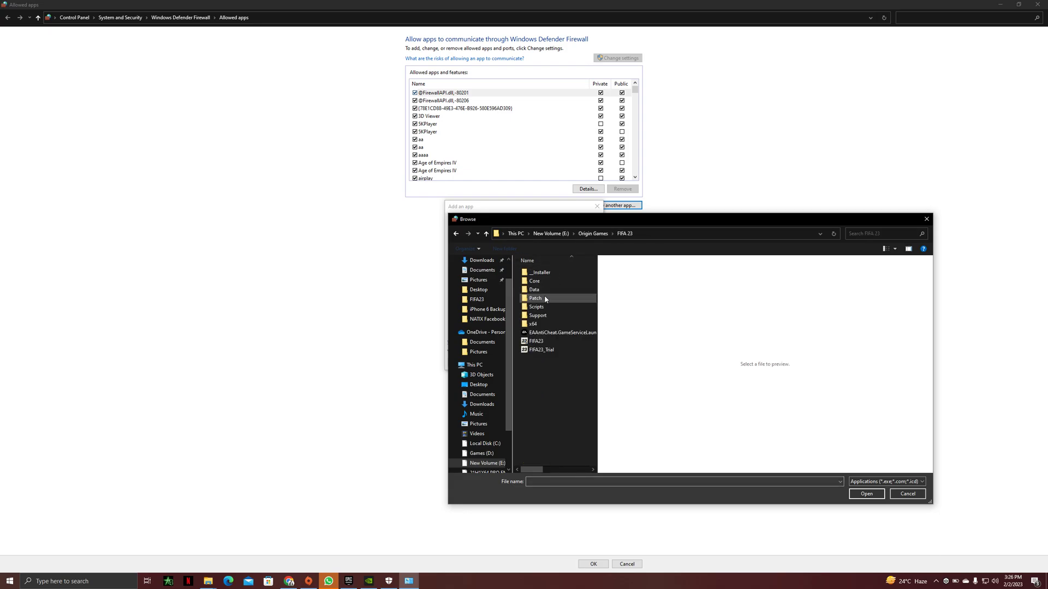
pyautogui.doubleClick(555, 344)
pyautogui.click(555, 363)
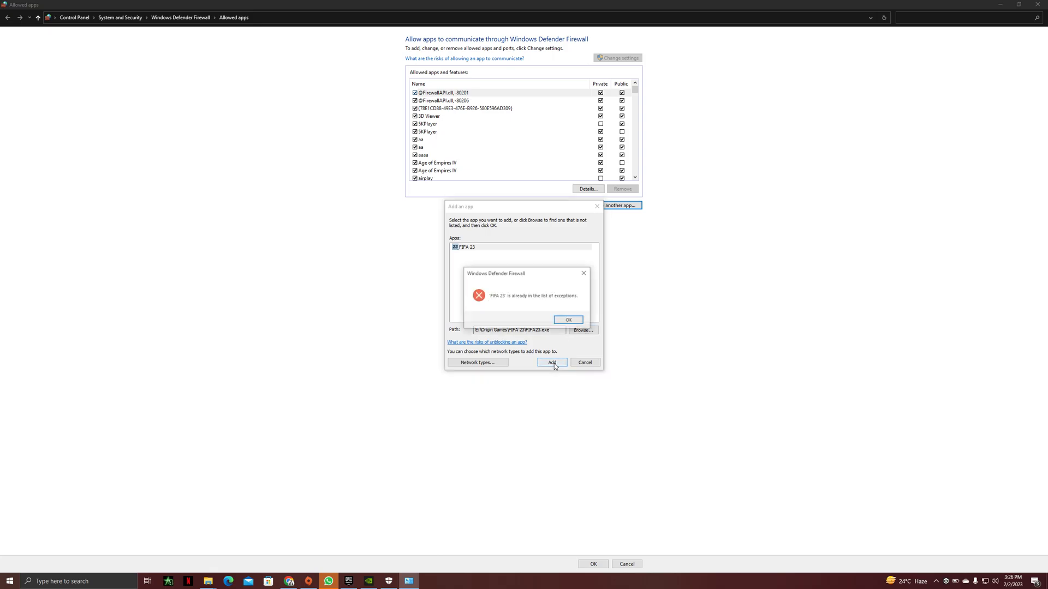
pyautogui.click(568, 320)
# Browse FIFA23_Trial and the EAAntiCheat executables, then cancel without adding another app
pyautogui.click(583, 331)
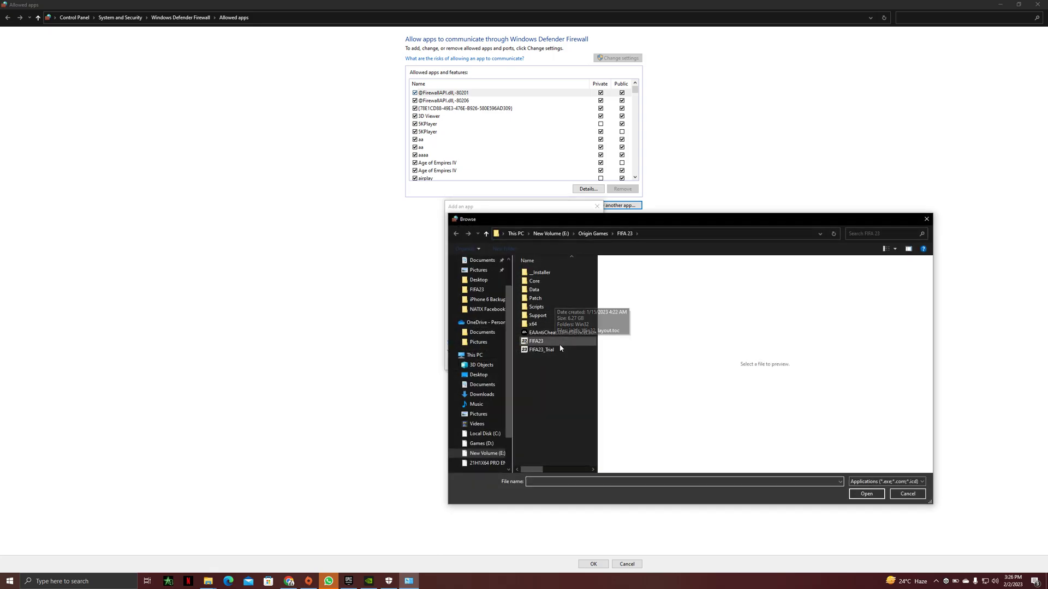
pyautogui.doubleClick(542, 350)
pyautogui.click(583, 331)
pyautogui.doubleClick(567, 308)
pyautogui.doubleClick(547, 282)
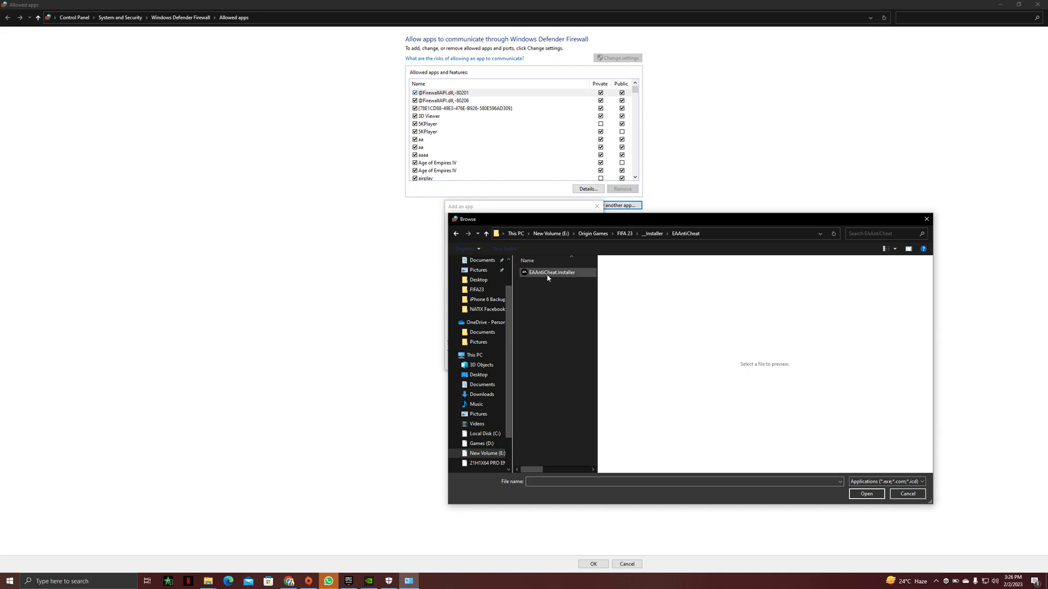
pyautogui.click(548, 274)
pyautogui.press('BackSpace')
pyautogui.press('BackSpace')
pyautogui.click(549, 331)
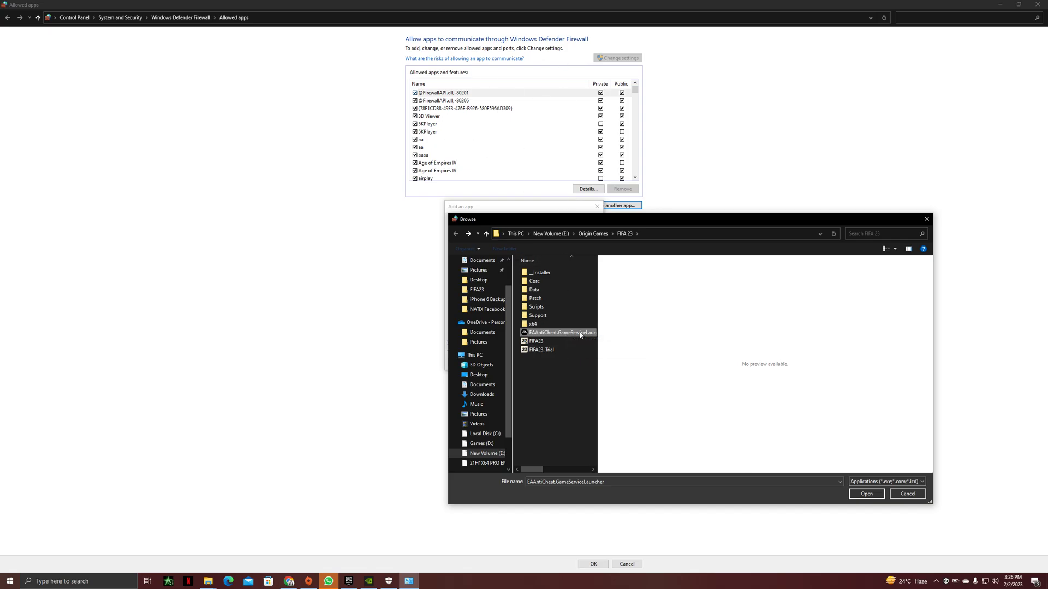
pyautogui.click(906, 496)
pyautogui.click(593, 363)
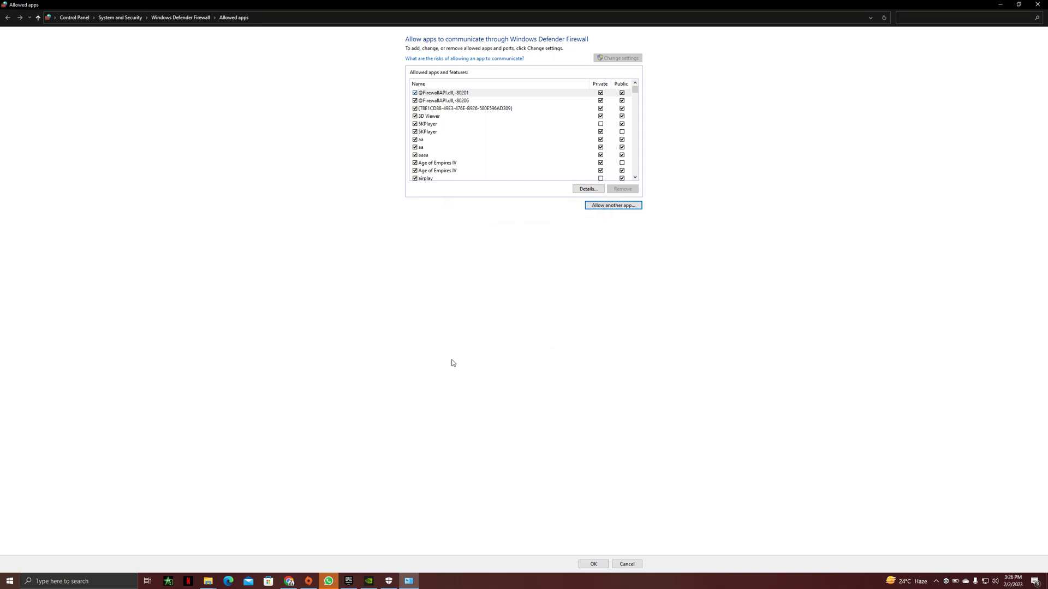
# Open Virus & threat protection settings, go to Exclusions, and start adding a file exclusion
pyautogui.press('super')
pyautogui.write('vi')
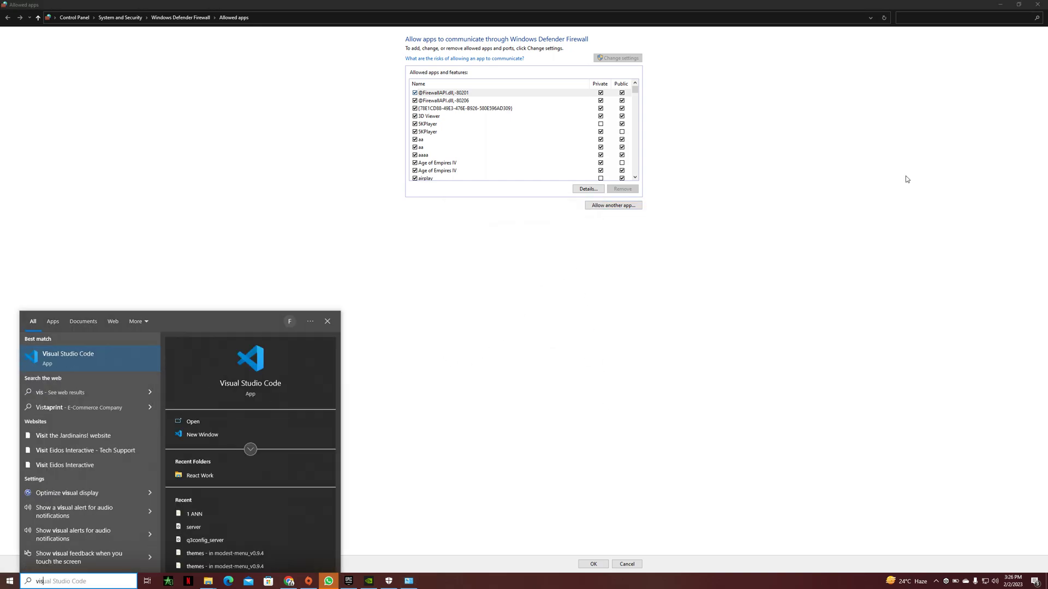
pyautogui.press('Return')
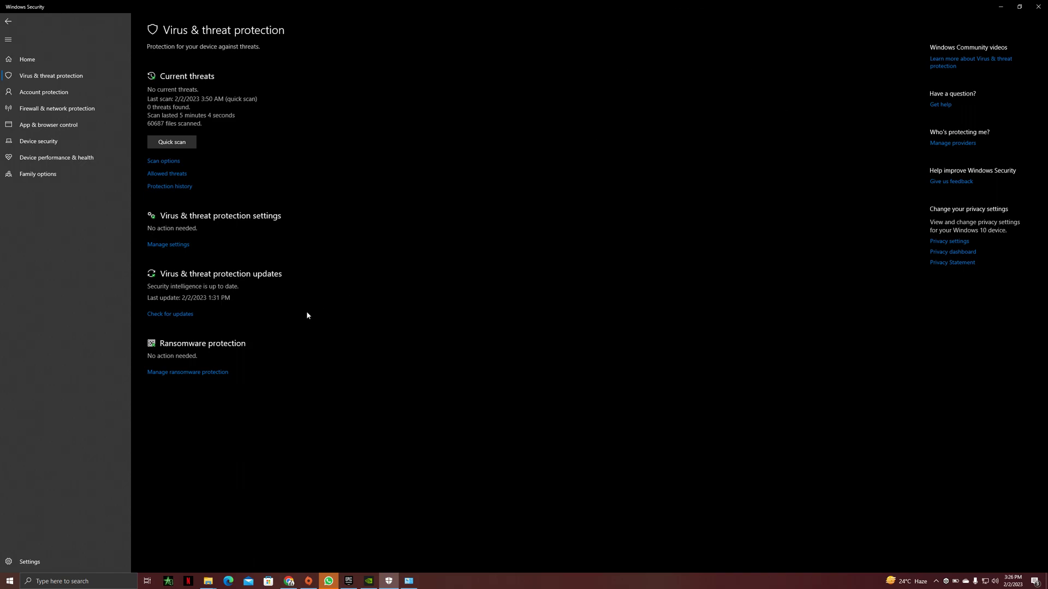
pyautogui.click(185, 245)
pyautogui.scroll(-3, 186, 240)
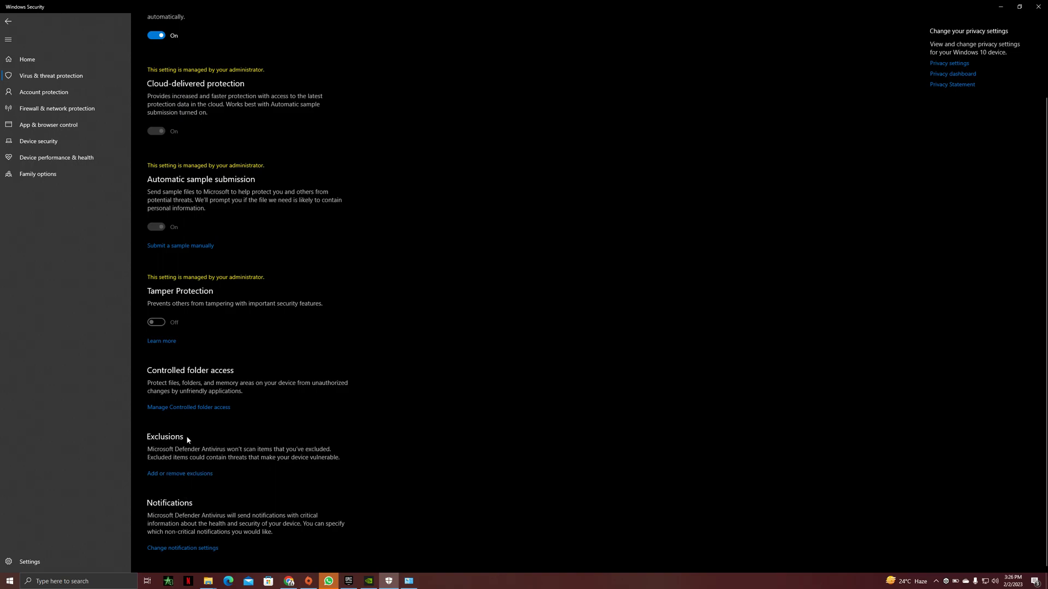
pyautogui.click(171, 474)
pyautogui.click(481, 342)
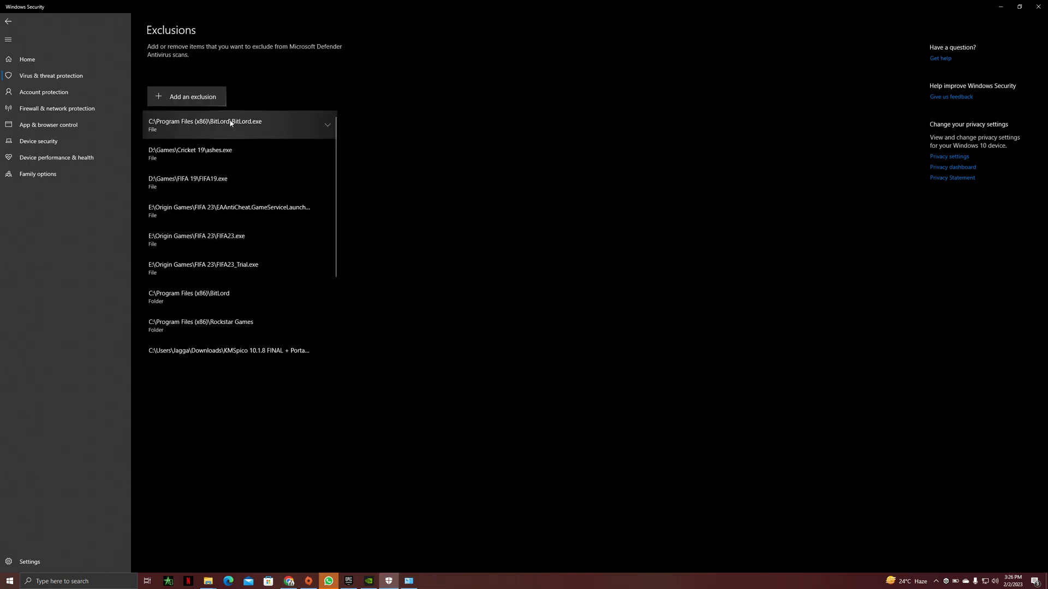
pyautogui.click(182, 102)
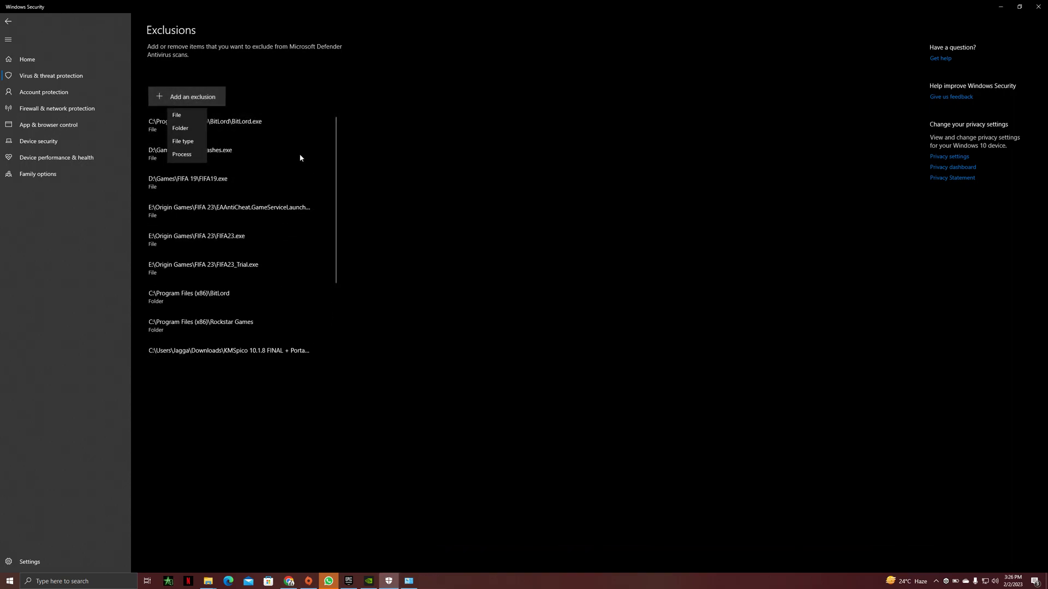
pyautogui.click(195, 121)
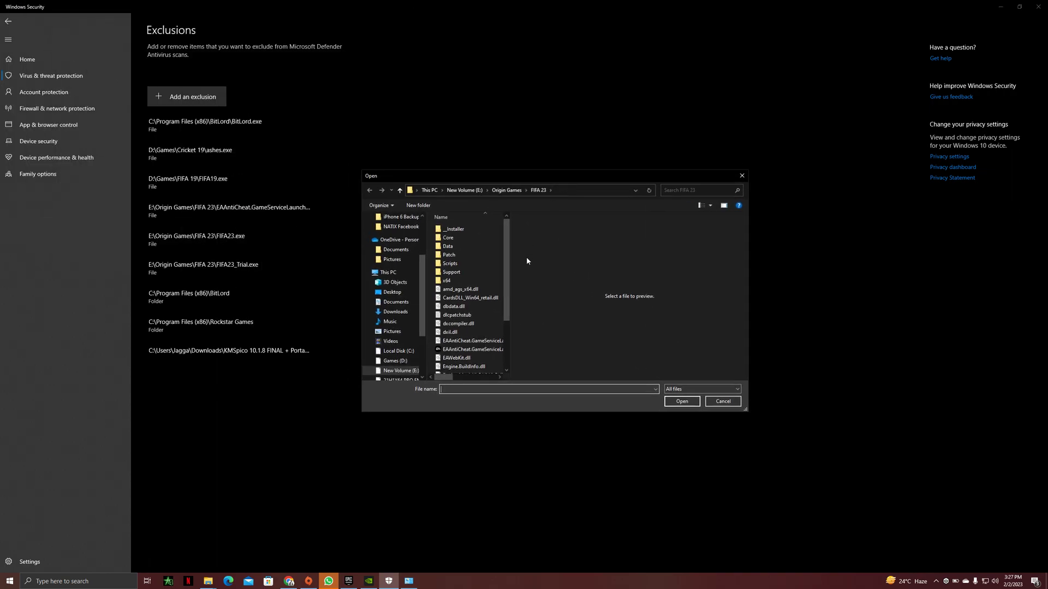
# Exclude FIFA23.exe and EAAntiCheat.GameServiceLauncher as files
pyautogui.scroll(-3, 481, 328)
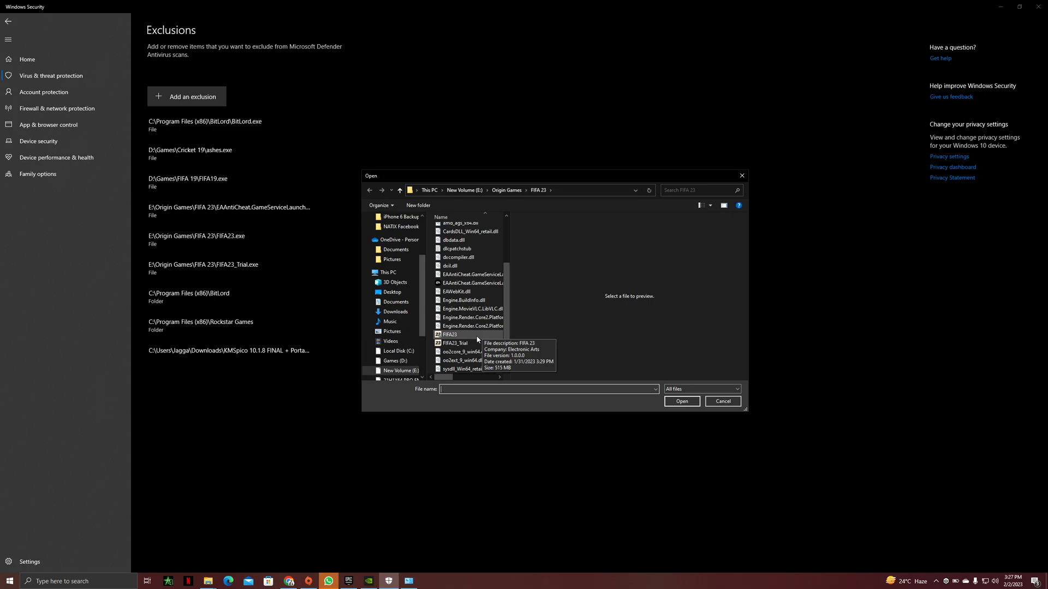
pyautogui.click(475, 335)
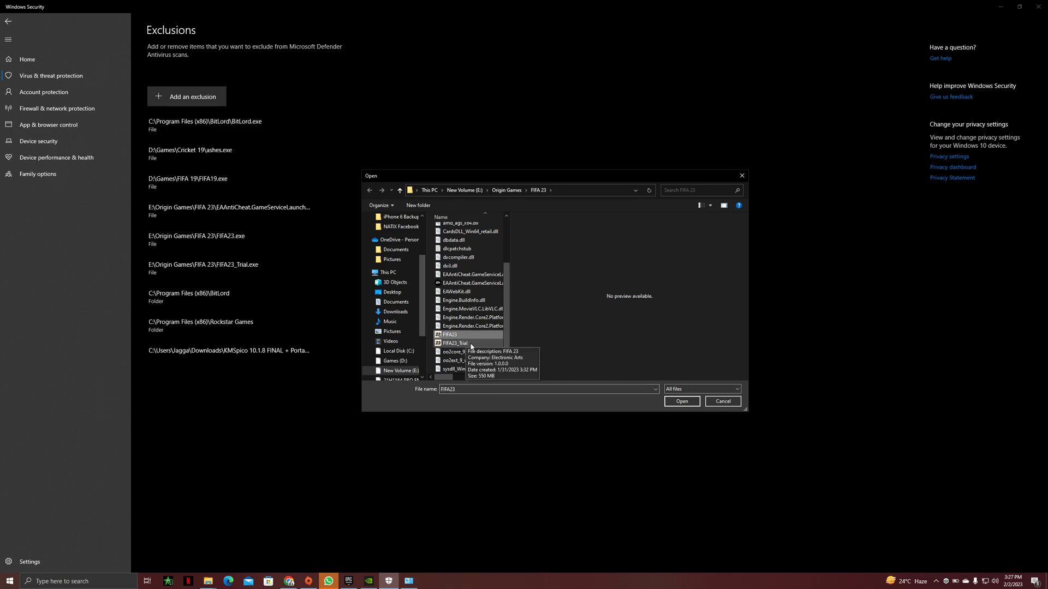
pyautogui.click(689, 406)
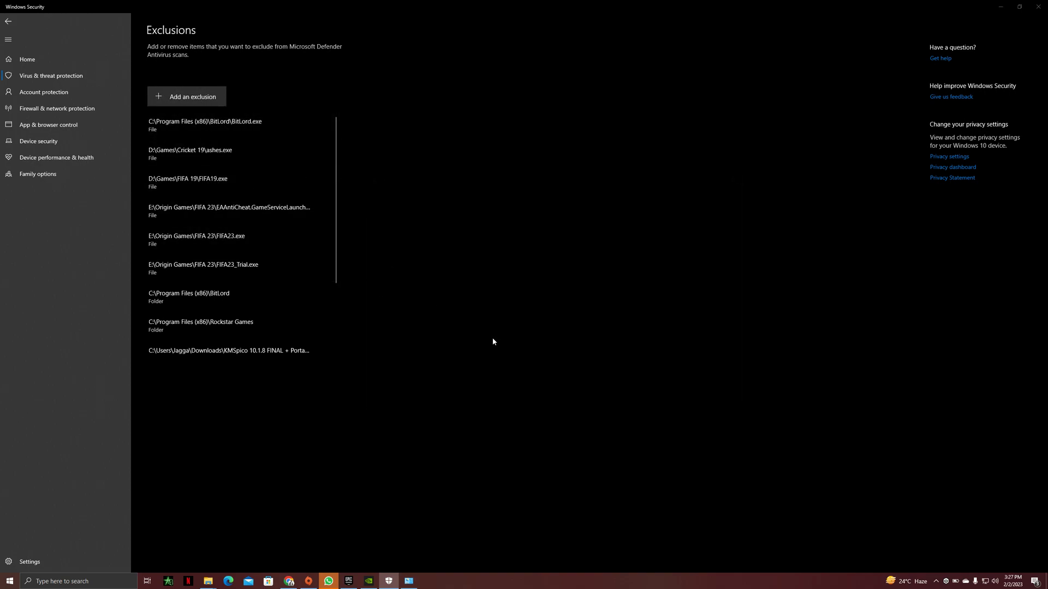
pyautogui.scroll(-10, 483, 339)
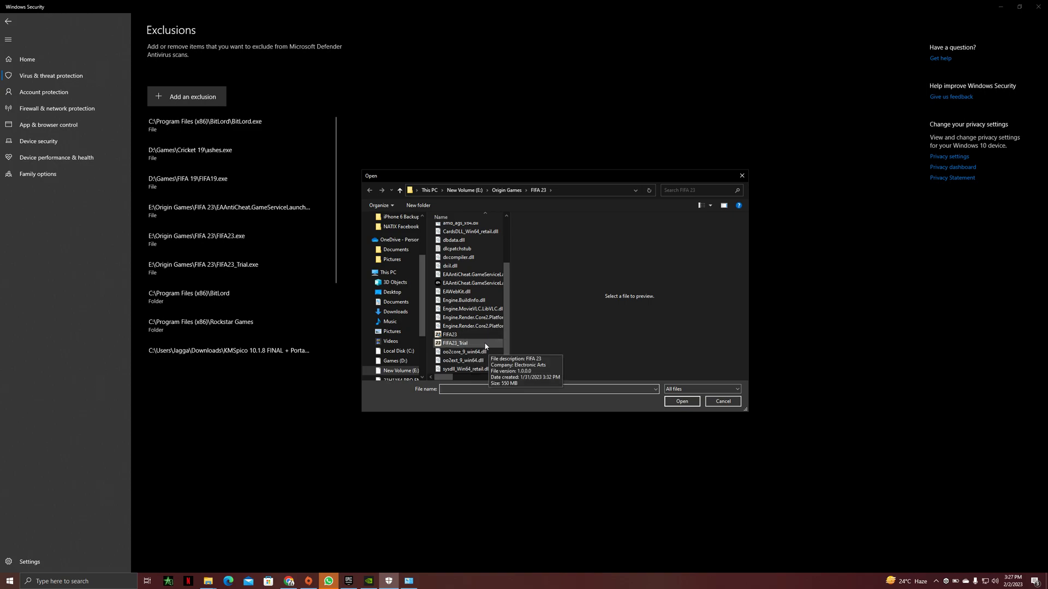
pyautogui.click(469, 283)
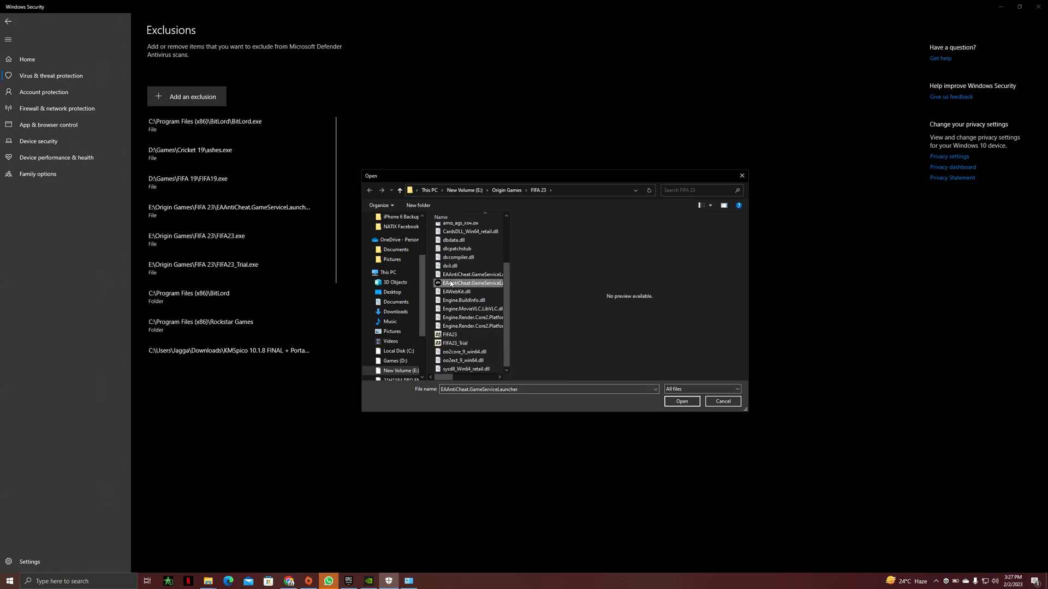
pyautogui.click(682, 404)
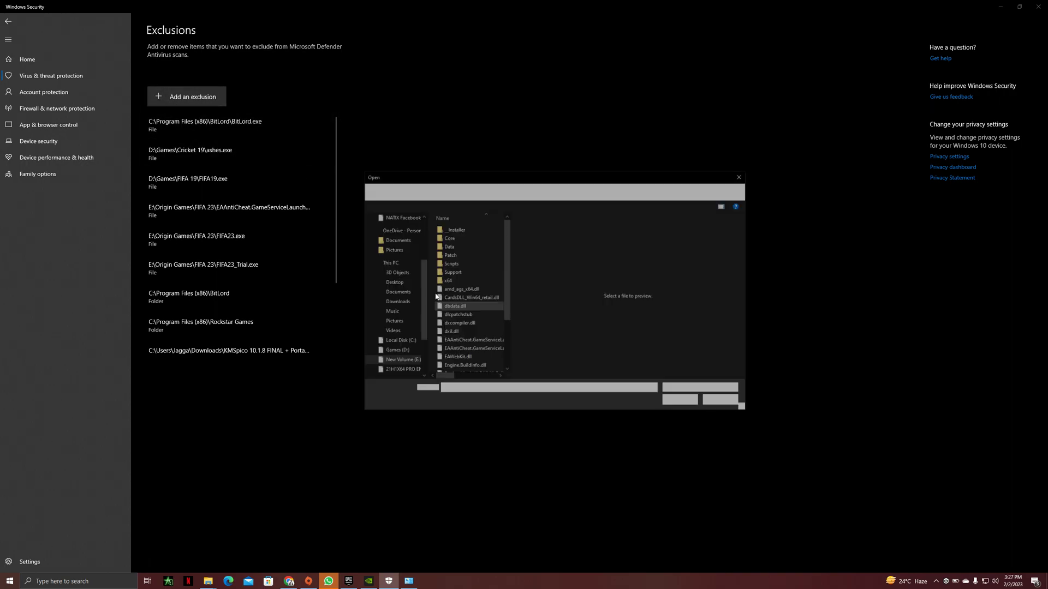
# Browse to EAAntiCheat.Installer, then cancel adding another exclusion
pyautogui.doubleClick(463, 240)
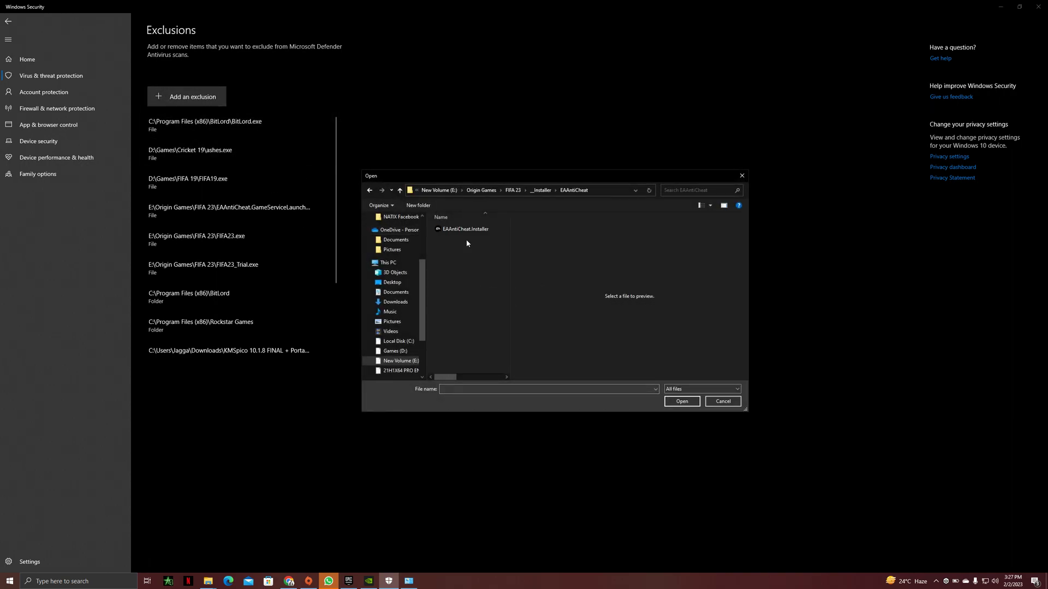
pyautogui.click(476, 232)
pyautogui.click(723, 404)
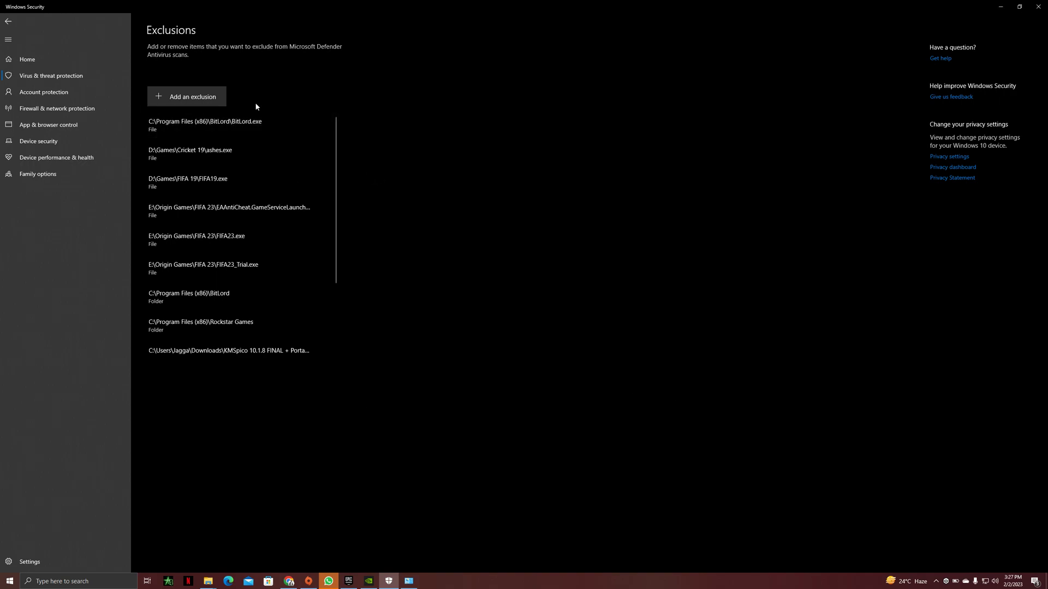
pyautogui.scroll(-3, 295, 158)
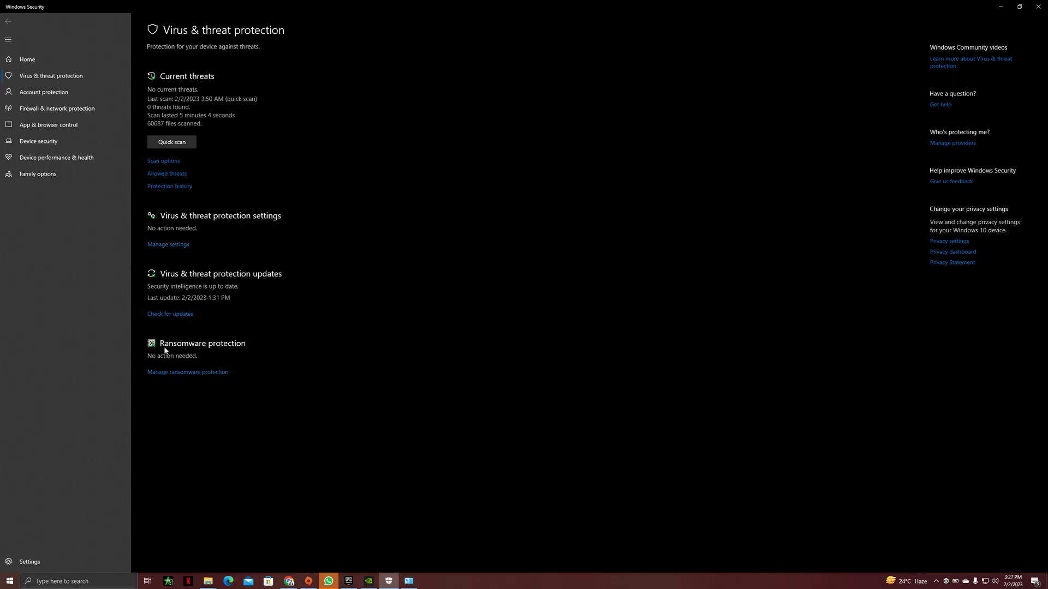
# Open the Controlled folder access allowed-apps list under ransomware protection, accepting the admin prompt
pyautogui.click(176, 373)
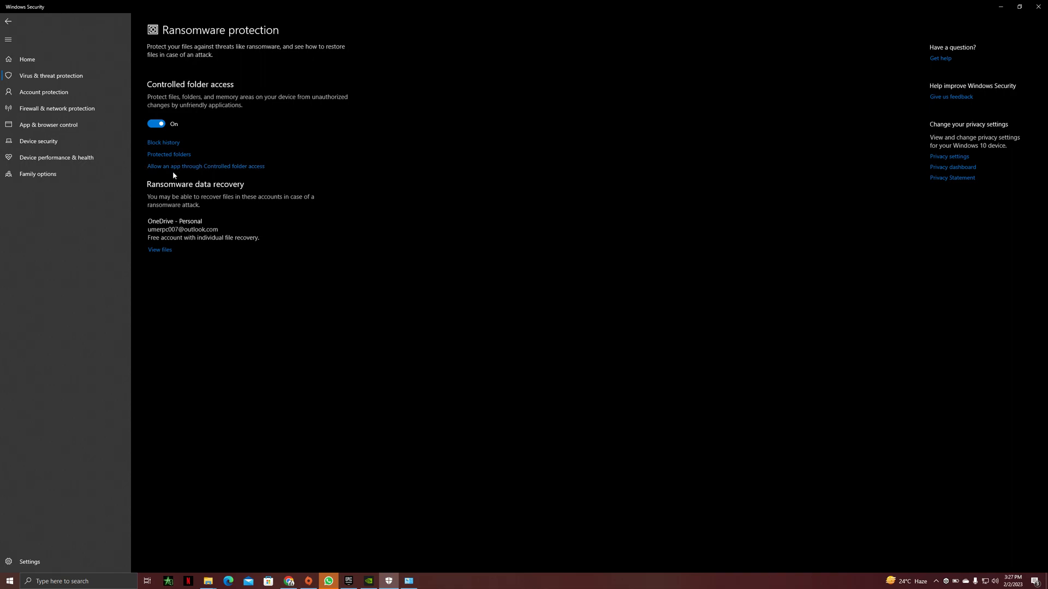
pyautogui.click(234, 166)
pyautogui.click(475, 342)
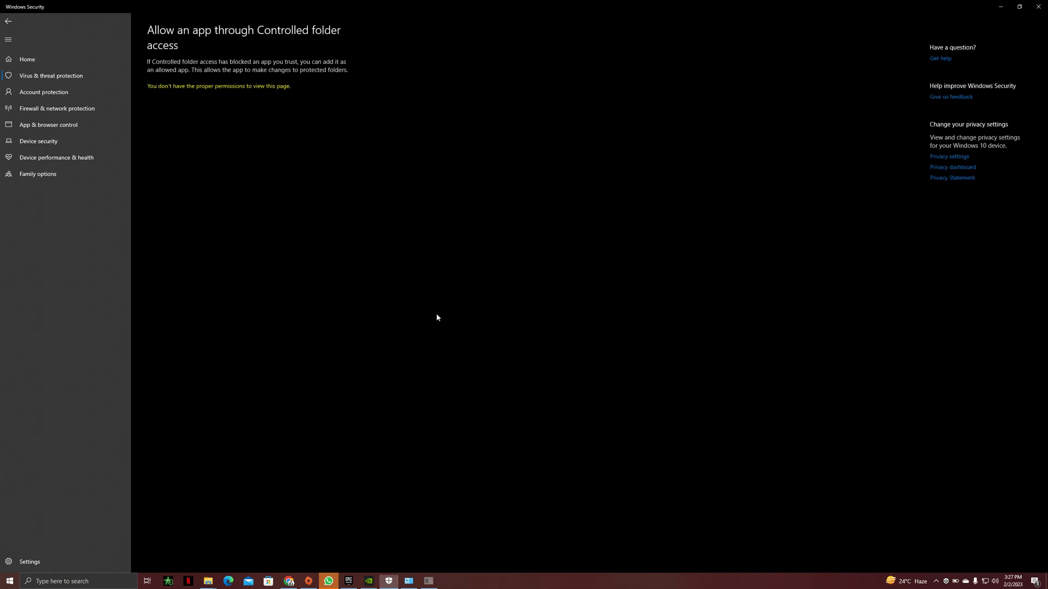
pyautogui.scroll(-5, 182, 95)
pyautogui.scroll(3, 183, 95)
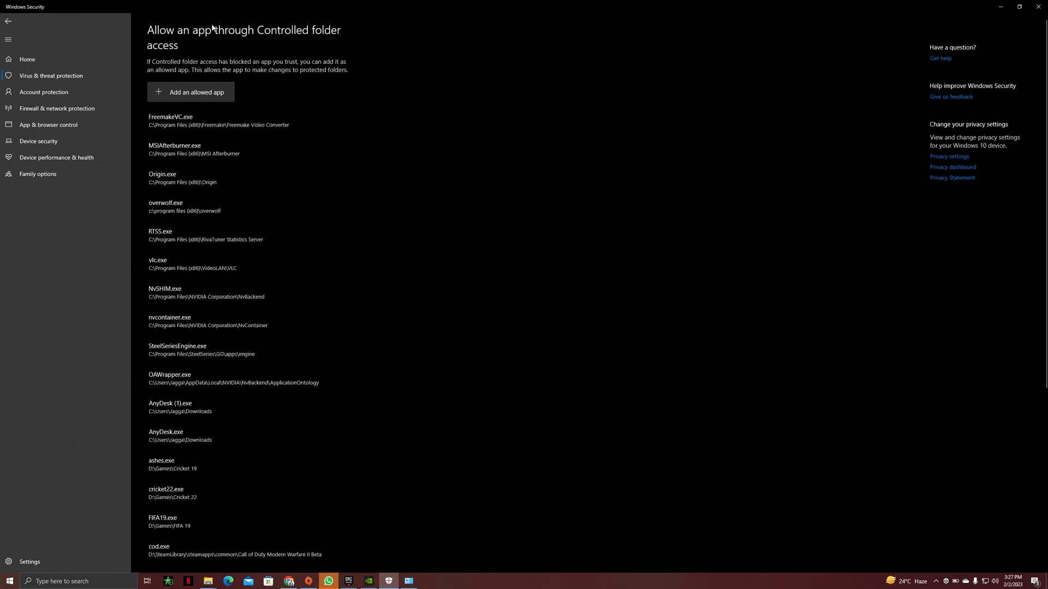
# Open the recently blocked apps list and close the app browser without choosing
pyautogui.click(194, 95)
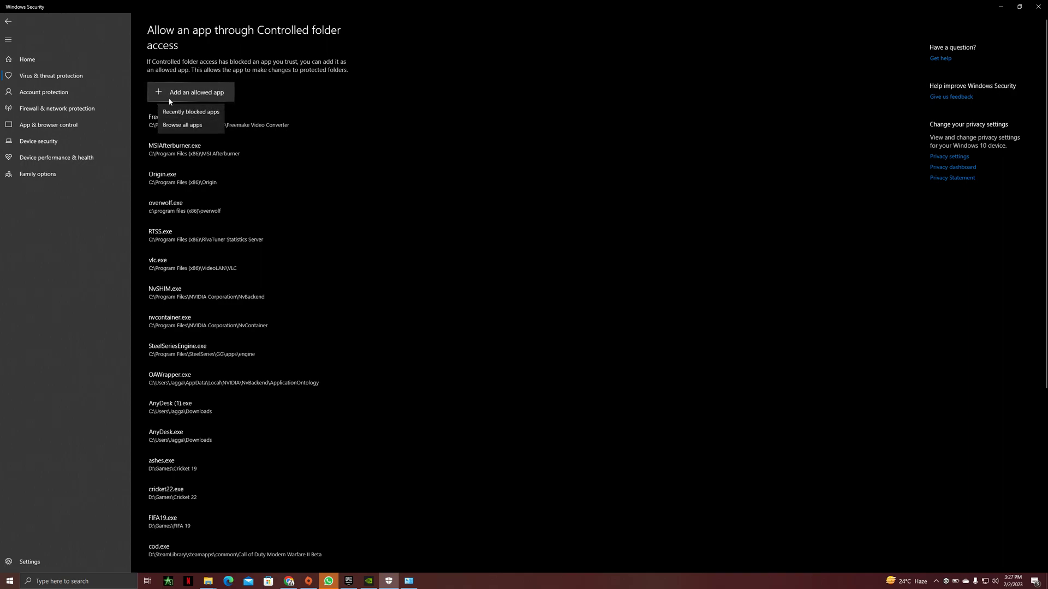
pyautogui.click(204, 112)
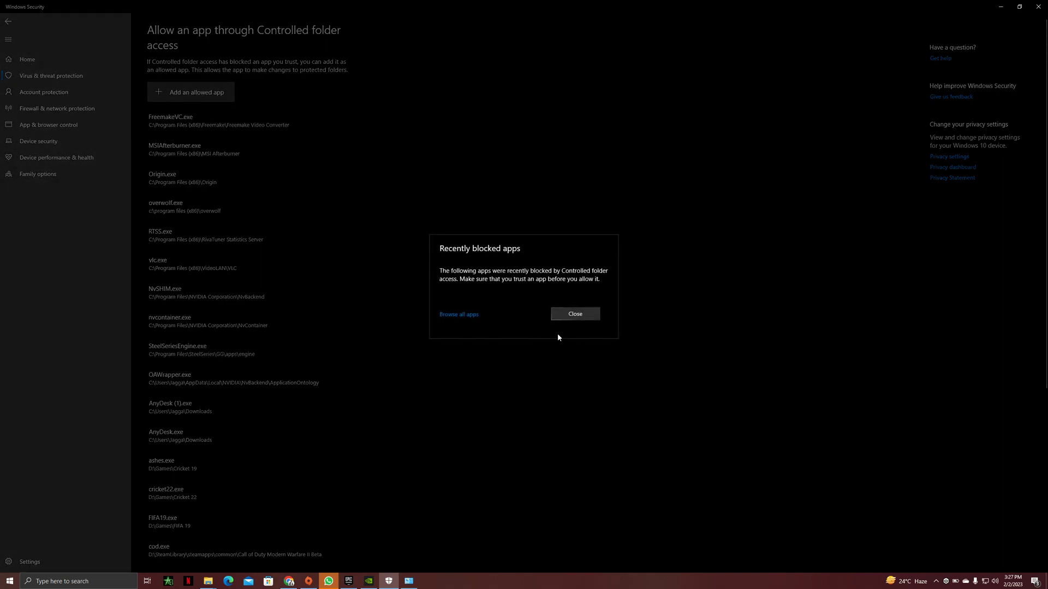
pyautogui.click(453, 315)
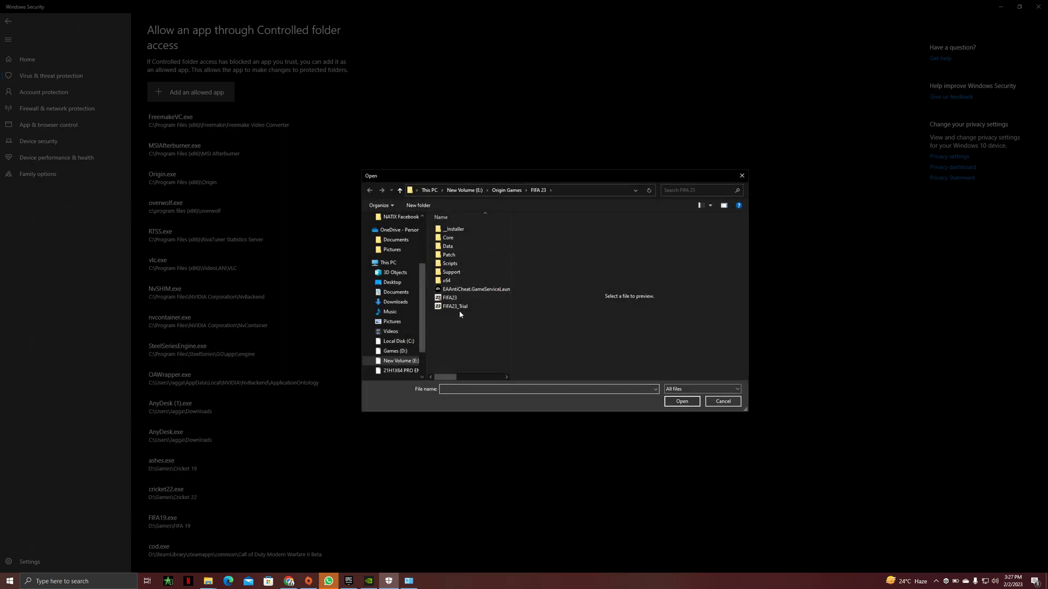
pyautogui.click(715, 401)
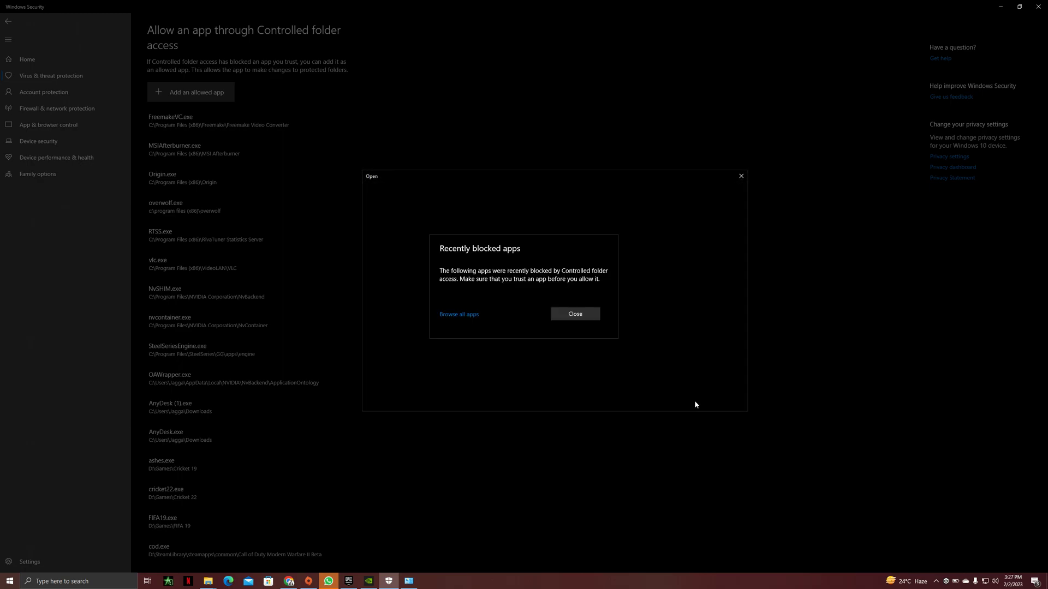
# Browse _Installer to EAAntiCheat.Installer, then cancel and close the recently blocked list
pyautogui.click(457, 321)
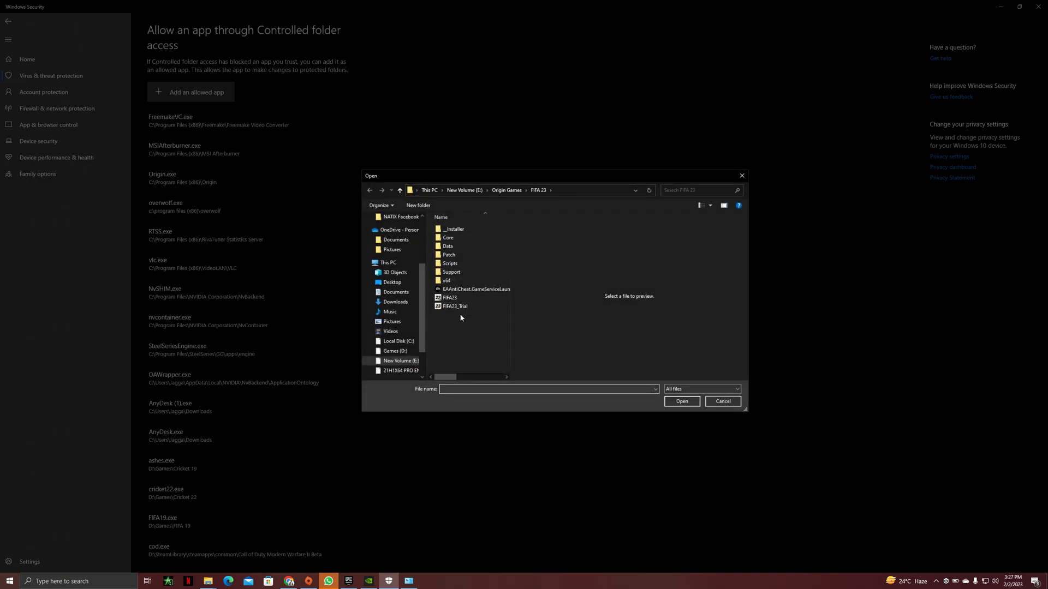
pyautogui.doubleClick(453, 230)
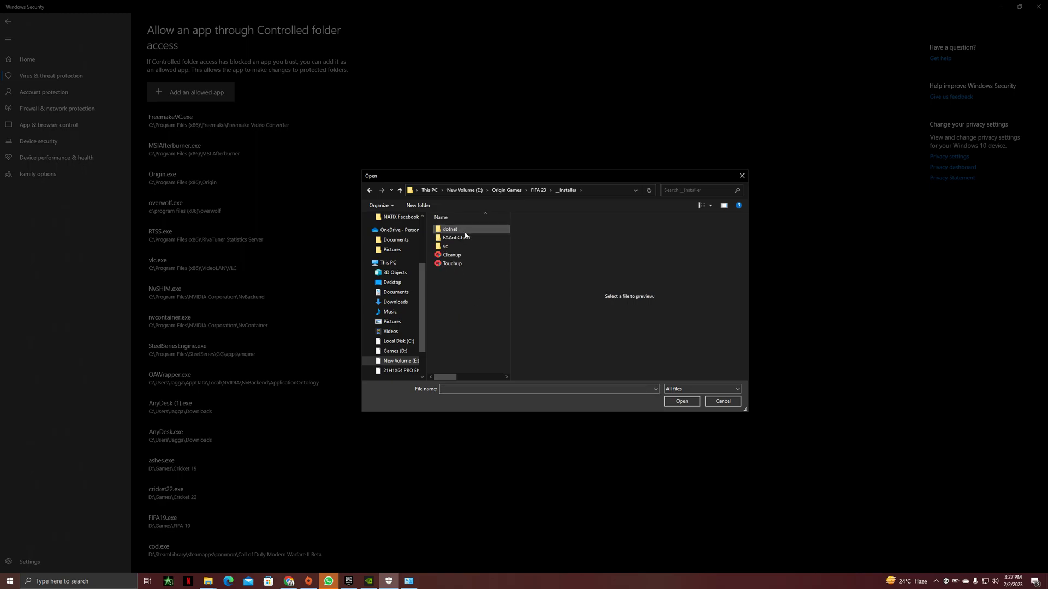
pyautogui.doubleClick(461, 231)
pyautogui.press('BackSpace')
pyautogui.doubleClick(458, 240)
pyautogui.click(461, 229)
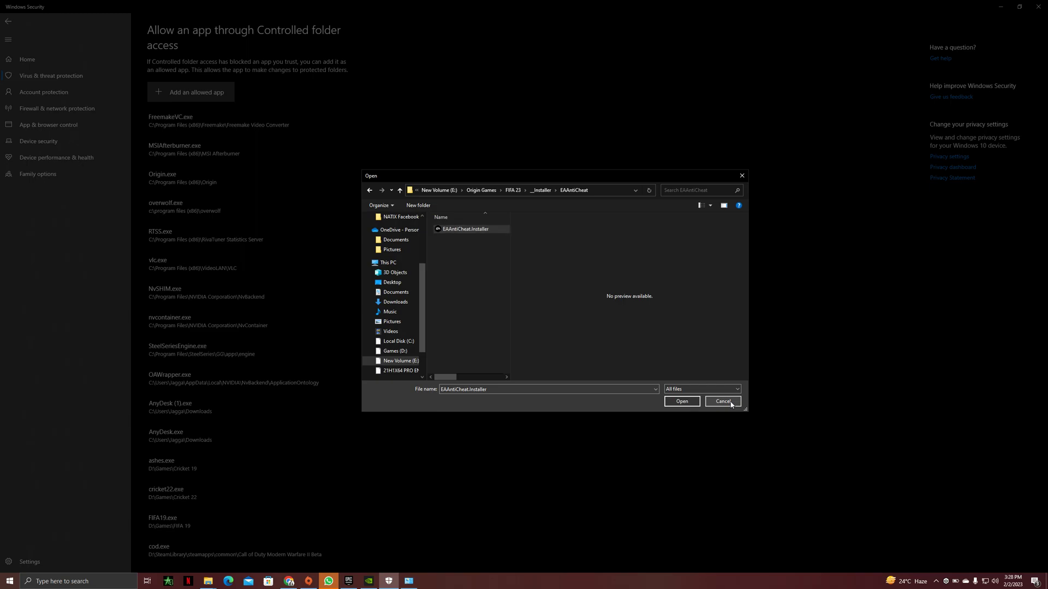
pyautogui.click(732, 404)
pyautogui.click(573, 315)
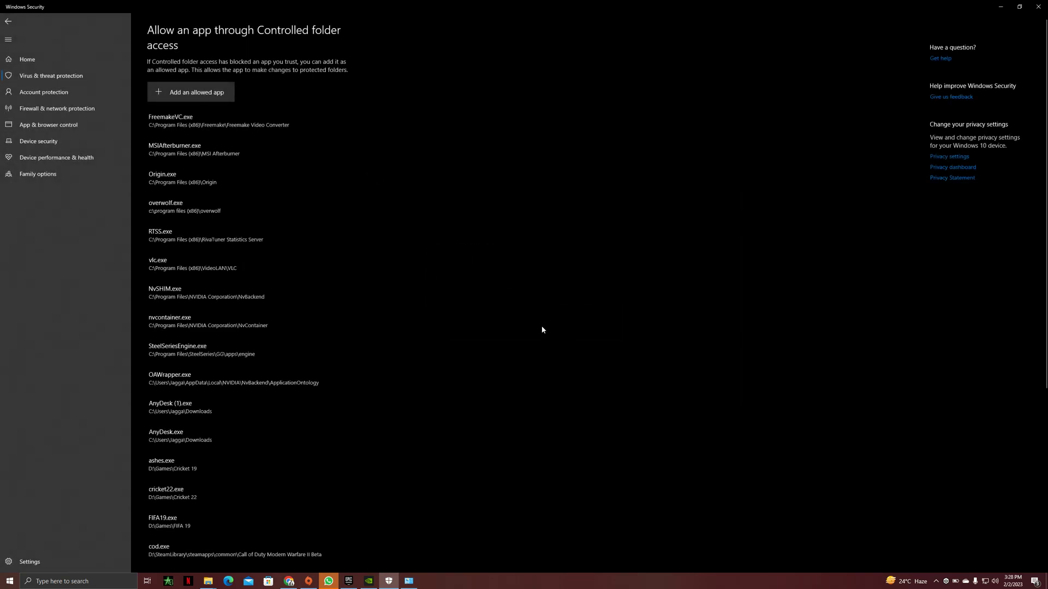
# Close Windows Security, minimize the firewall and FIFA 23 windows, and play FIFA 23 from Origin
pyautogui.click(1037, 5)
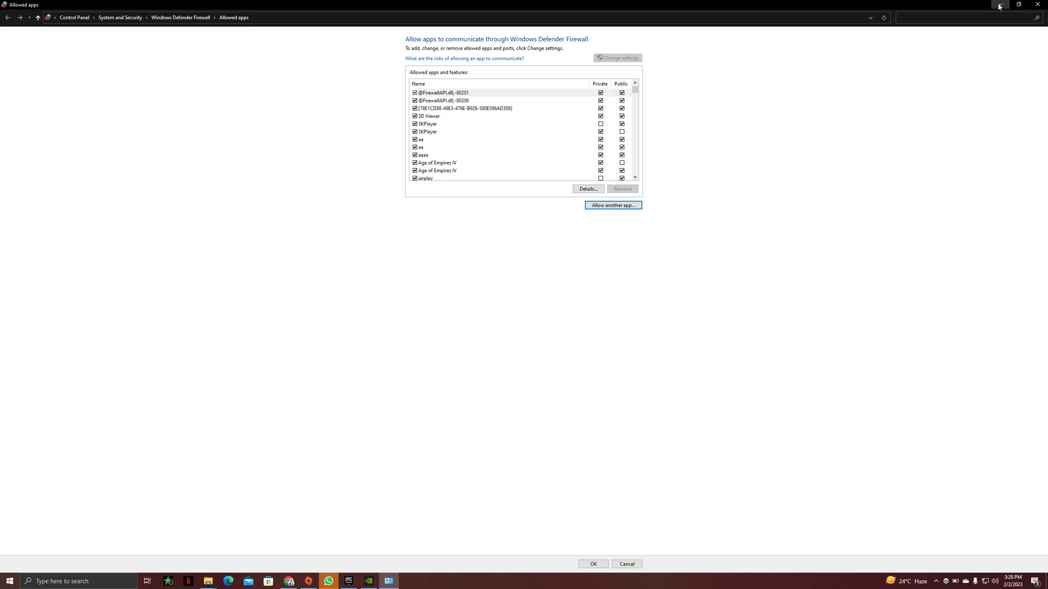
pyautogui.click(1000, 5)
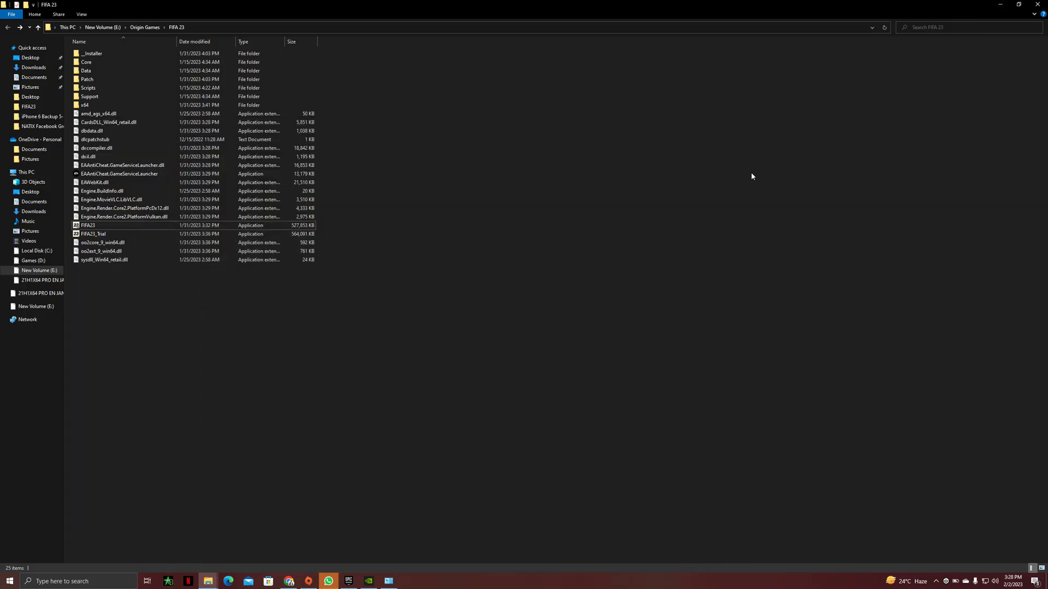
pyautogui.click(1001, 7)
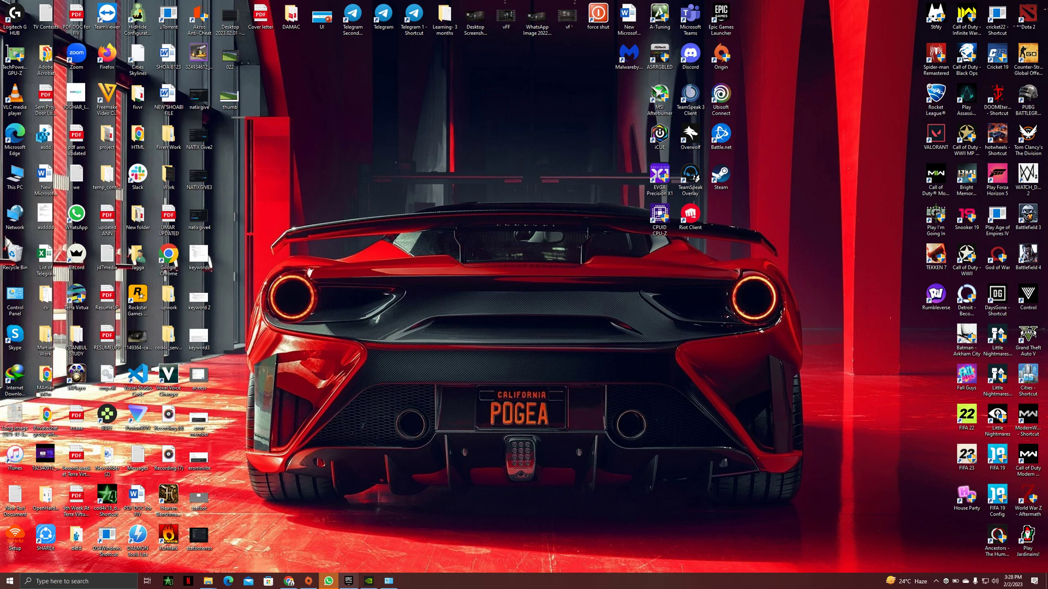
pyautogui.click(308, 581)
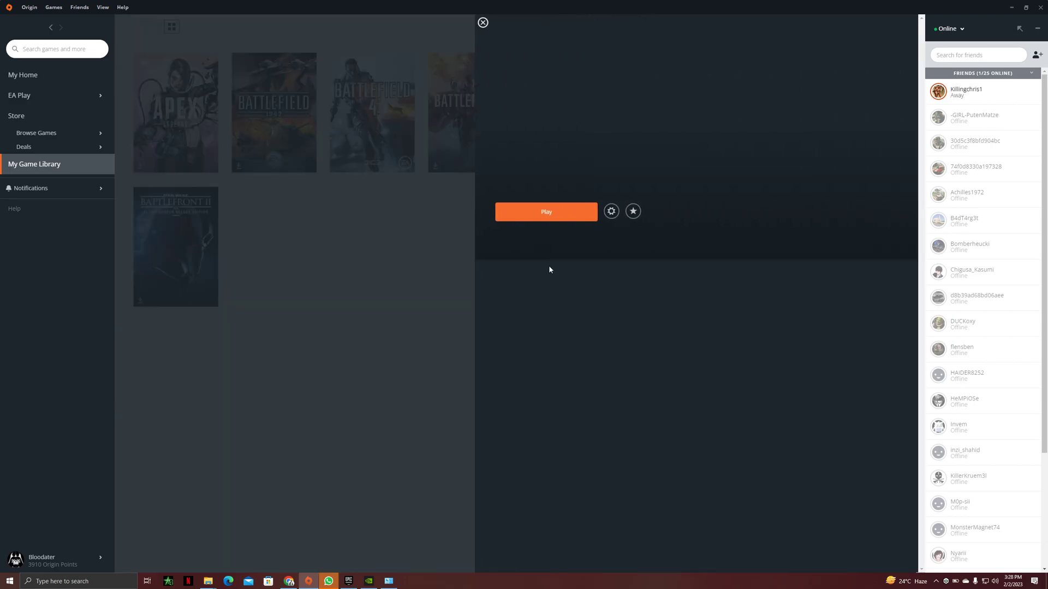
pyautogui.click(571, 219)
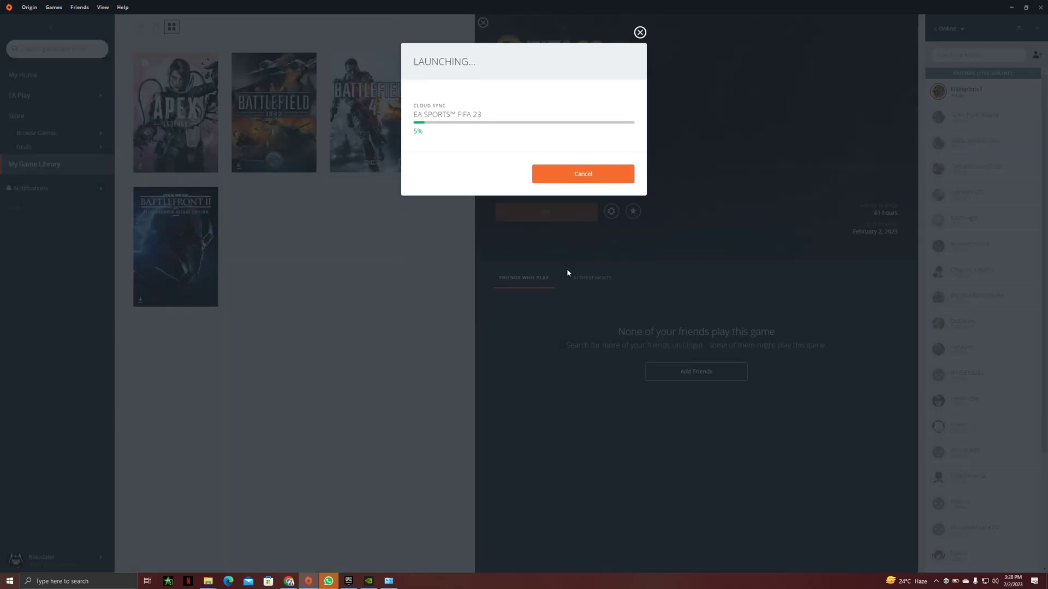